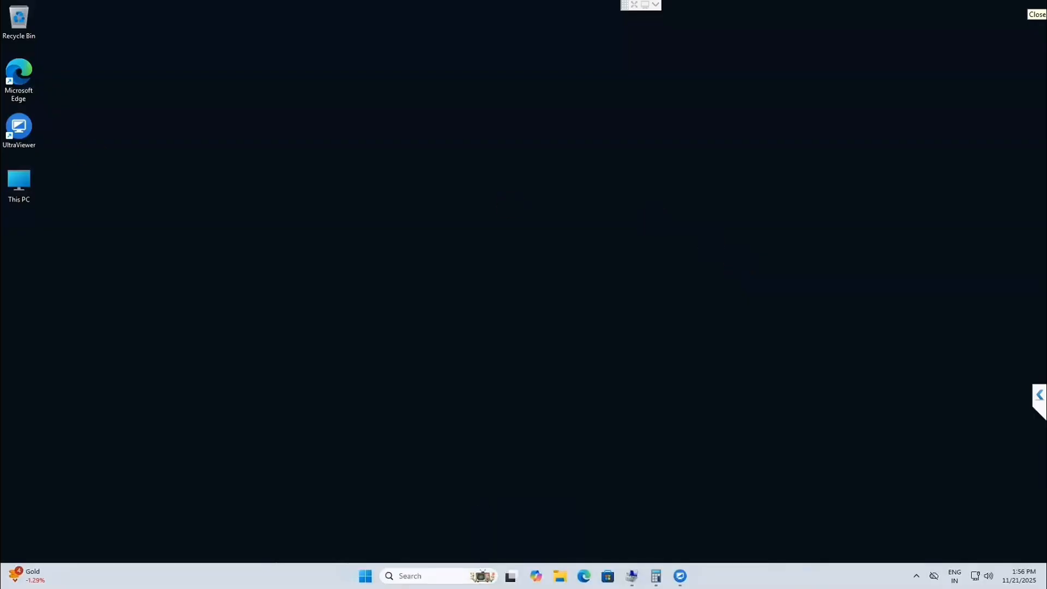
Step: Open the Computer Management console from This PC's classic Manage option
right_click(29, 182)
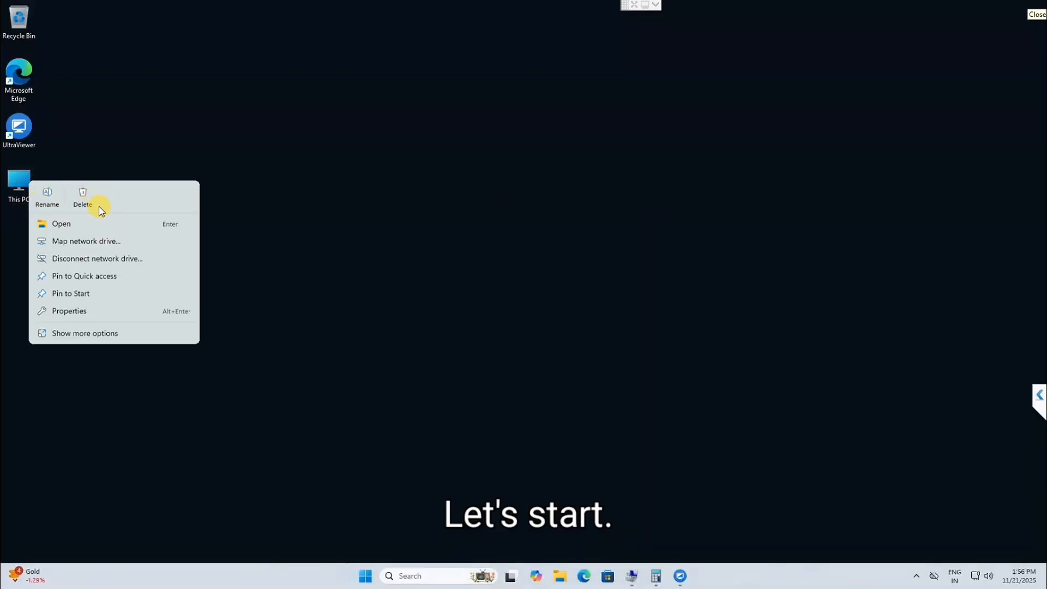
left_click(84, 341)
left_click(71, 329)
right_click(300, 156)
left_click(111, 181)
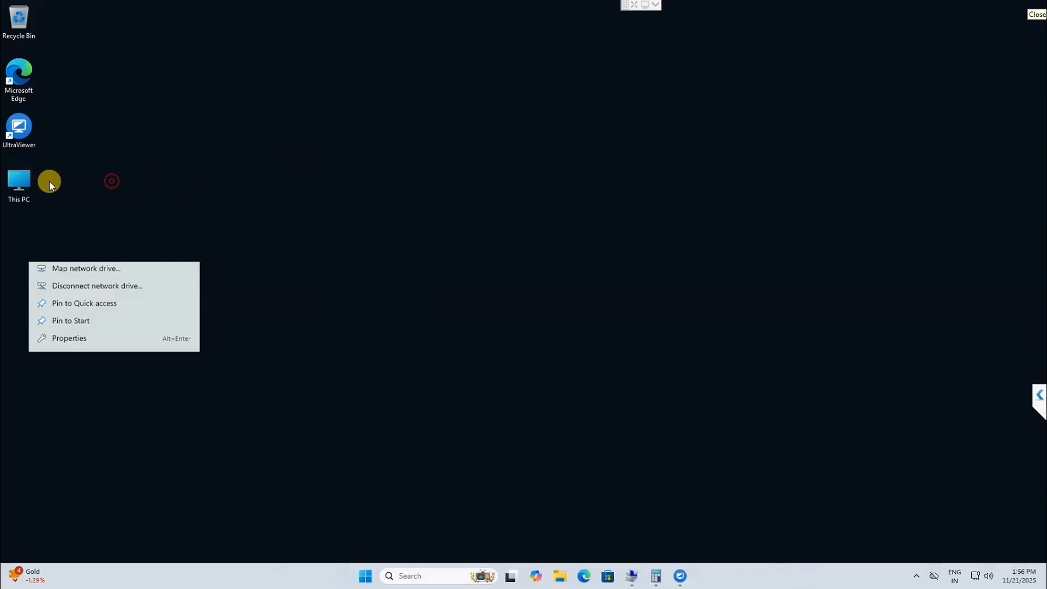
right_click(15, 185)
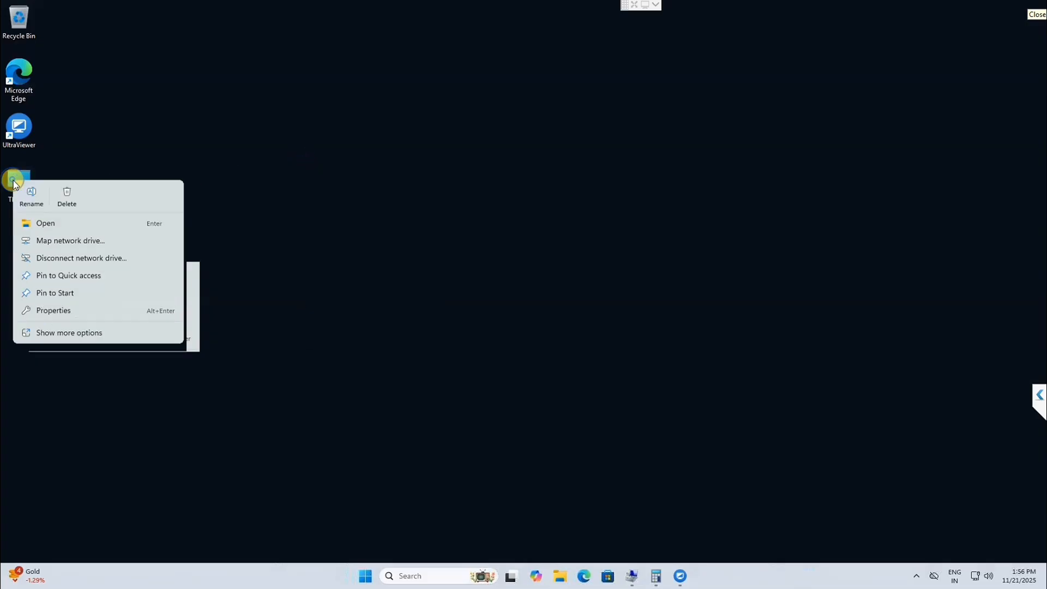
left_click(53, 332)
left_click(58, 216)
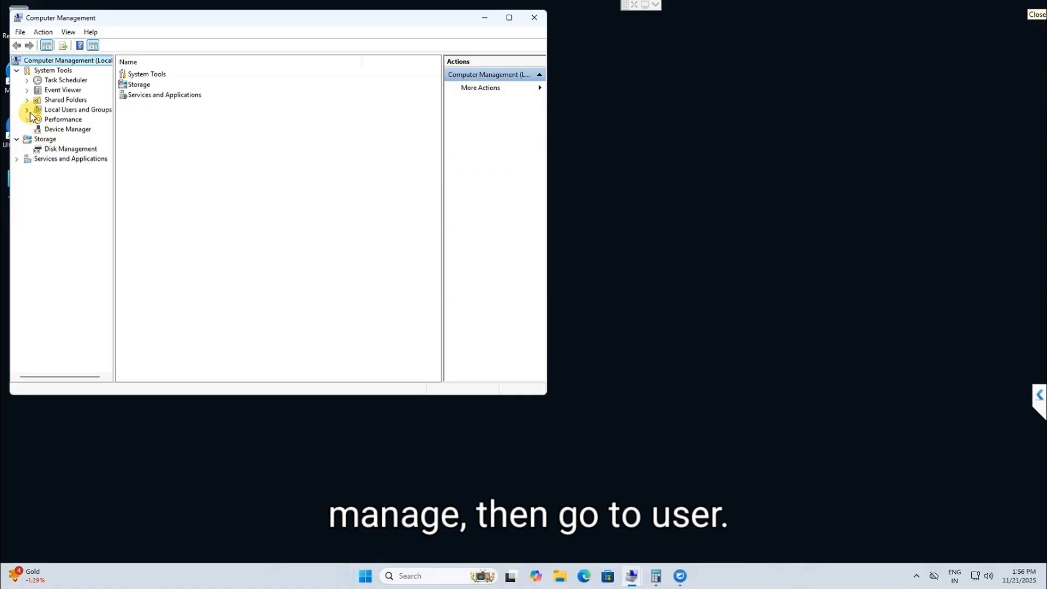
Step: Enable the built-in Administrator account by clearing 'Account is disabled', then close Computer Management
left_click(27, 110)
left_click(63, 120)
left_click(145, 77)
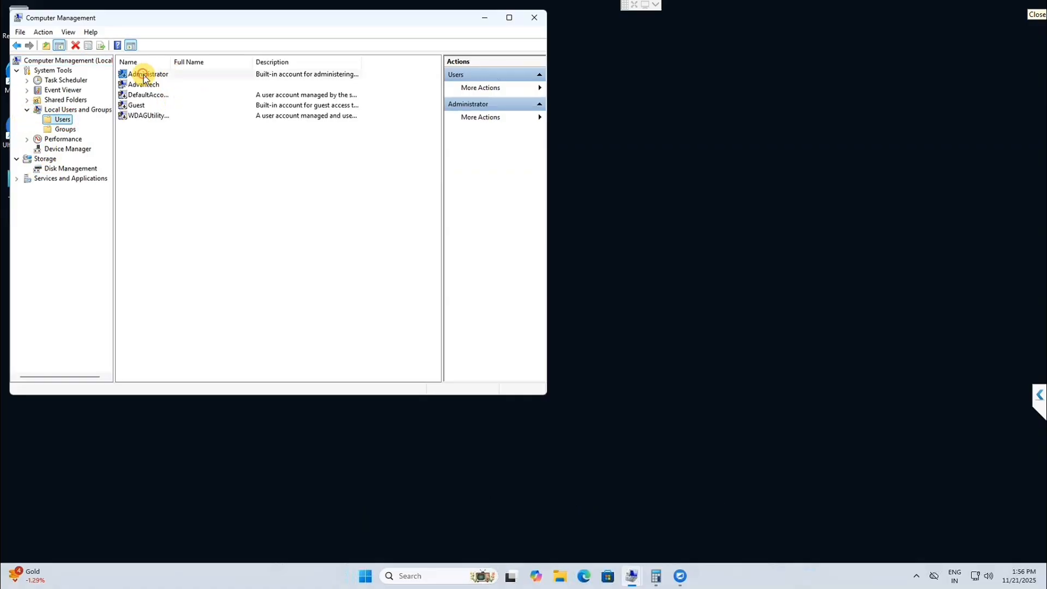
double_click(145, 76)
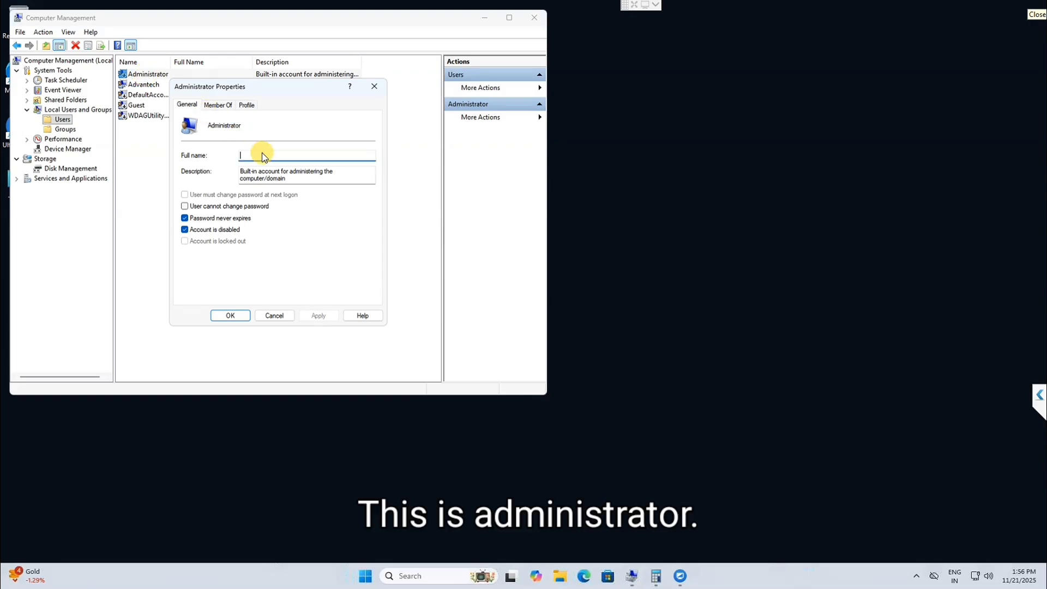
left_click(189, 231)
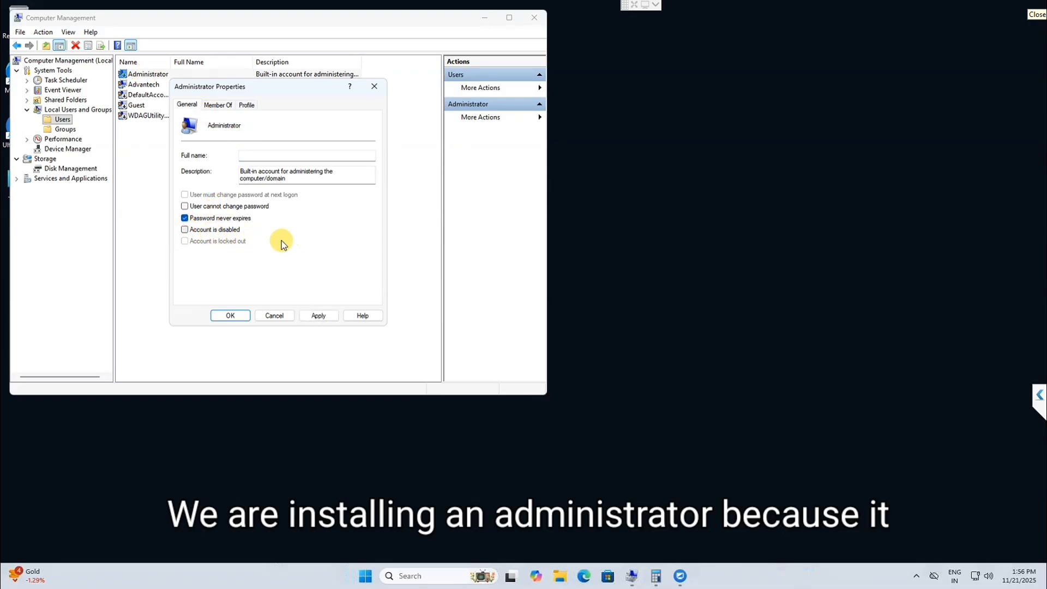
left_click(320, 316)
left_click(229, 314)
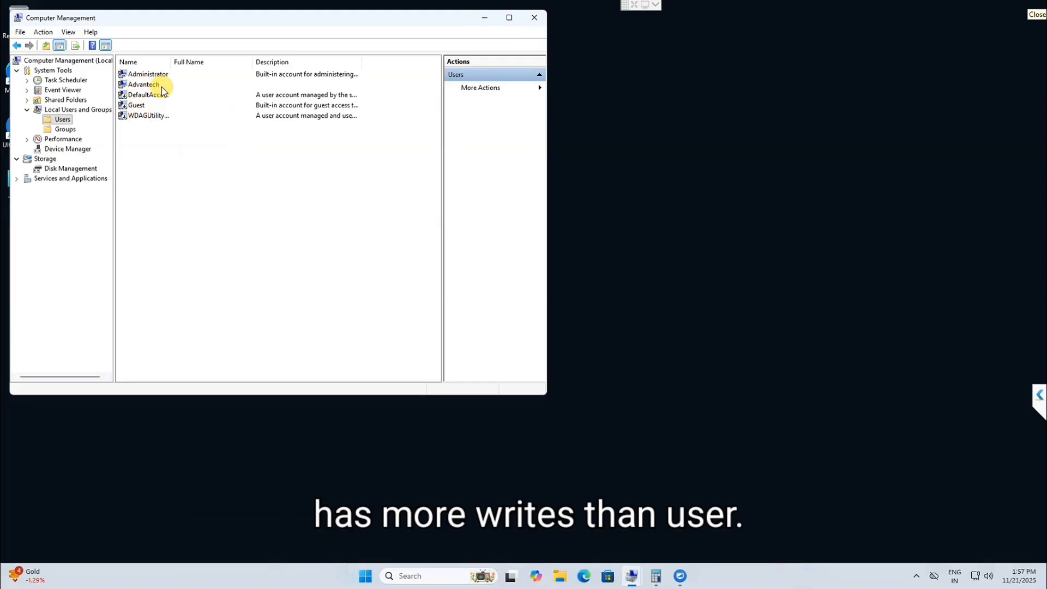
left_click(537, 17)
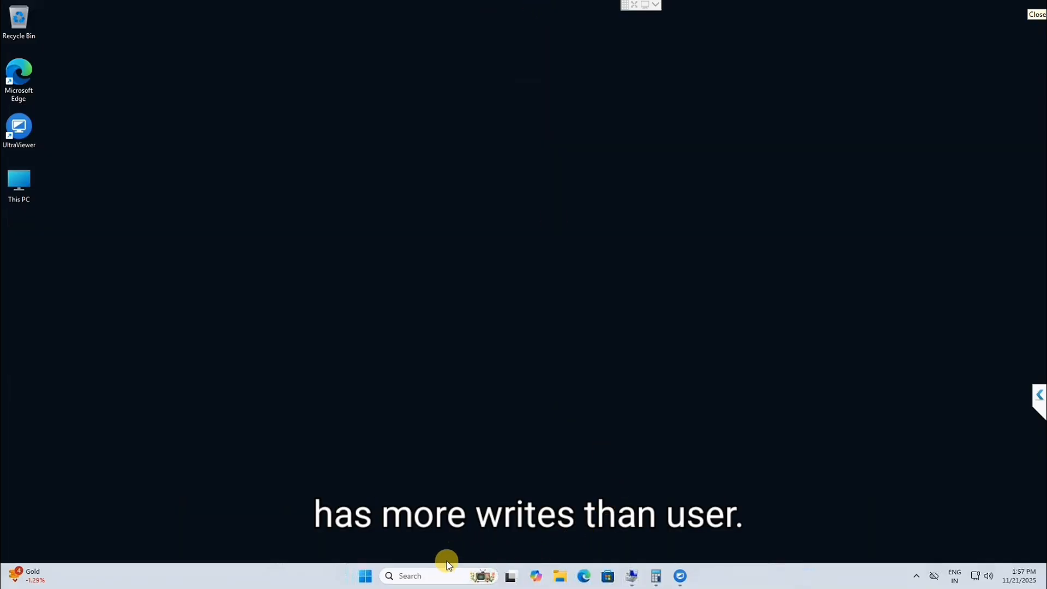
Step: Sign out of the current local account from the Start menu, closing the Windows Backup prompt
left_click(366, 577)
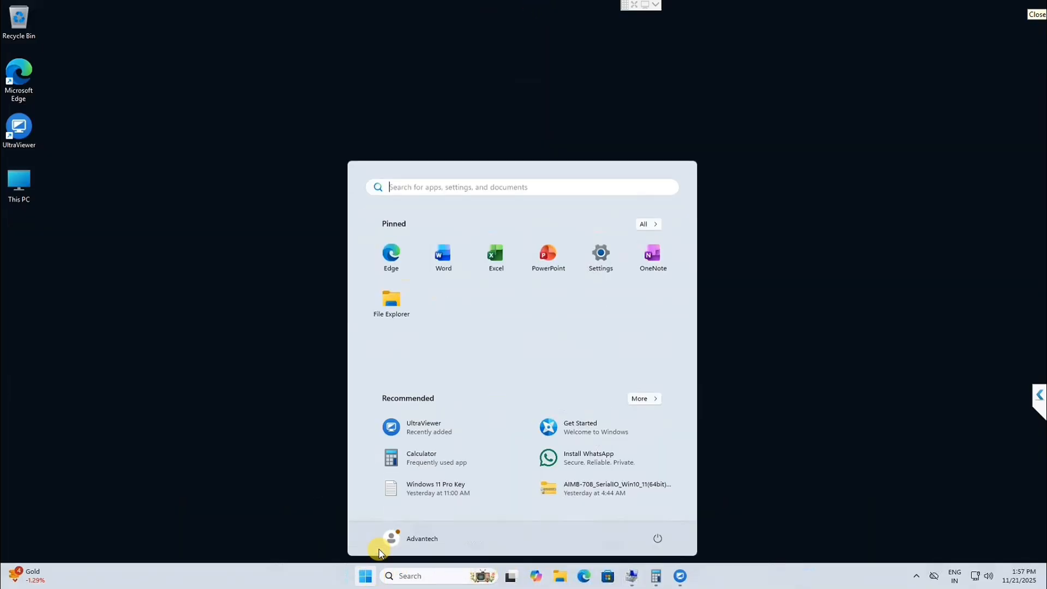
left_click(420, 541)
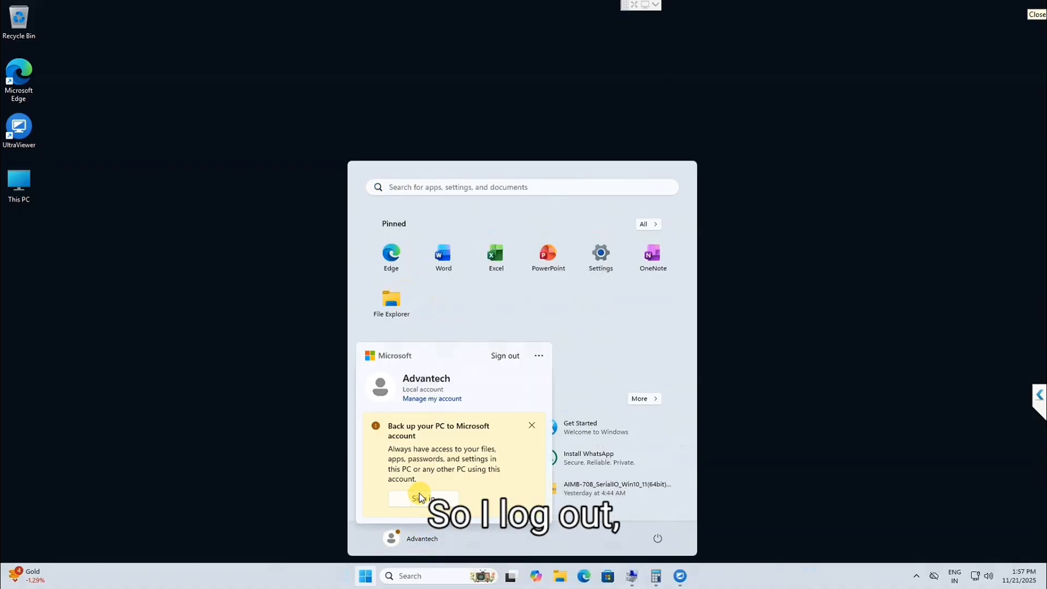
left_click(527, 424)
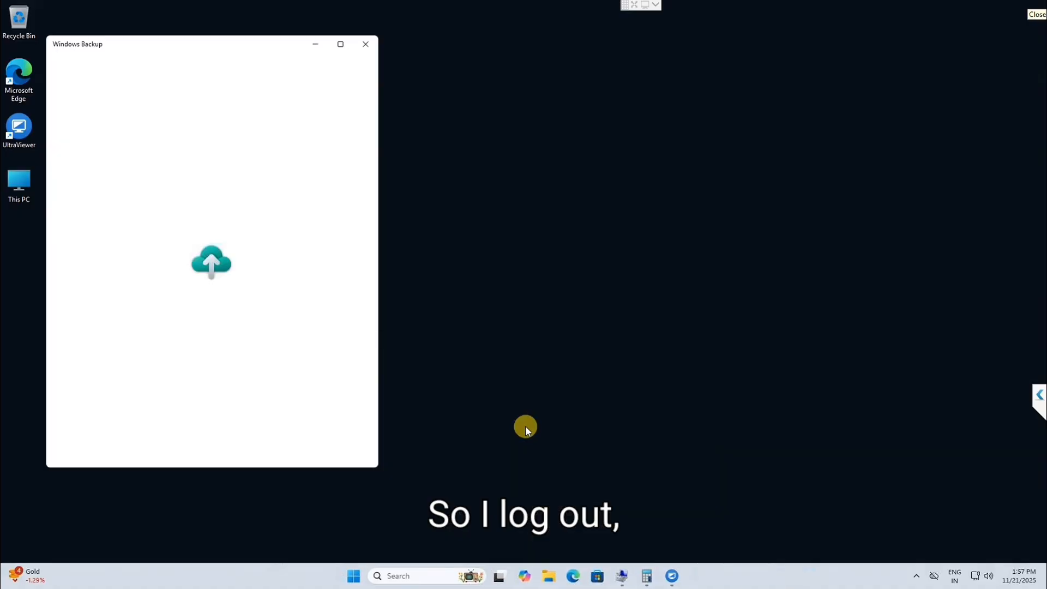
left_click(363, 45)
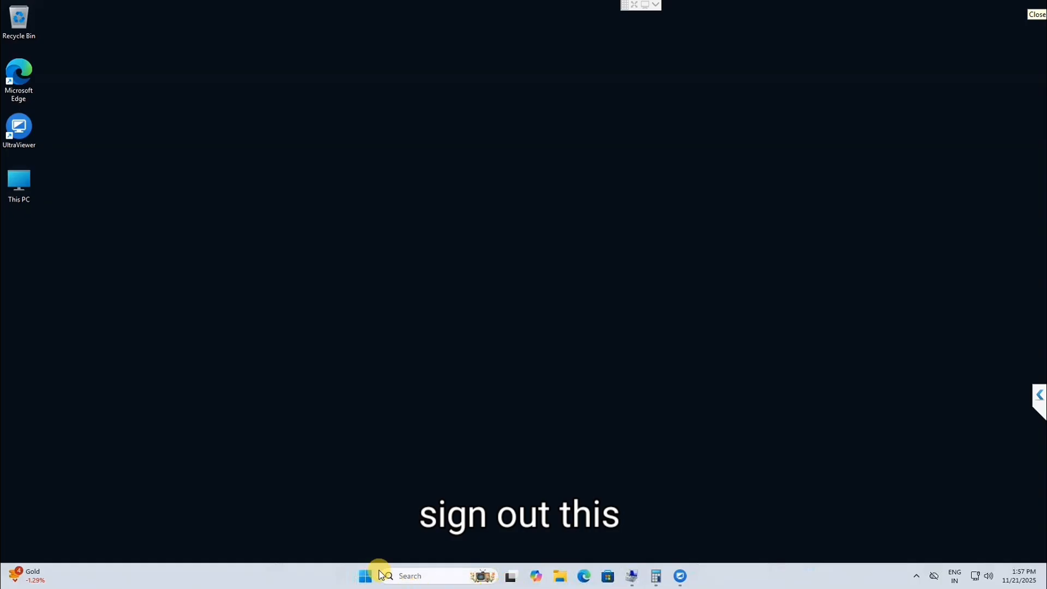
left_click(366, 574)
left_click(435, 542)
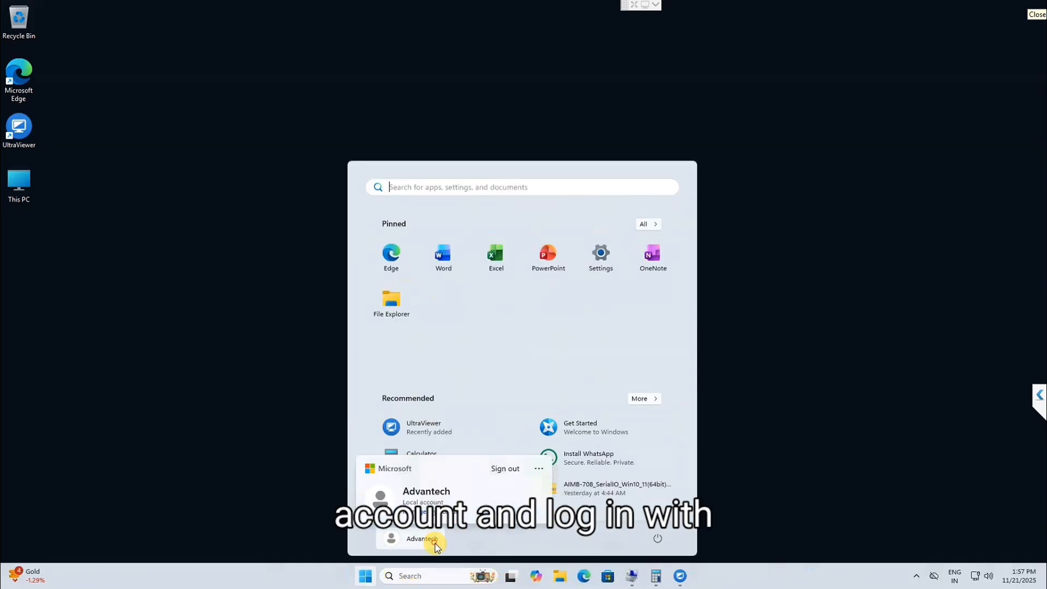
left_click(506, 469)
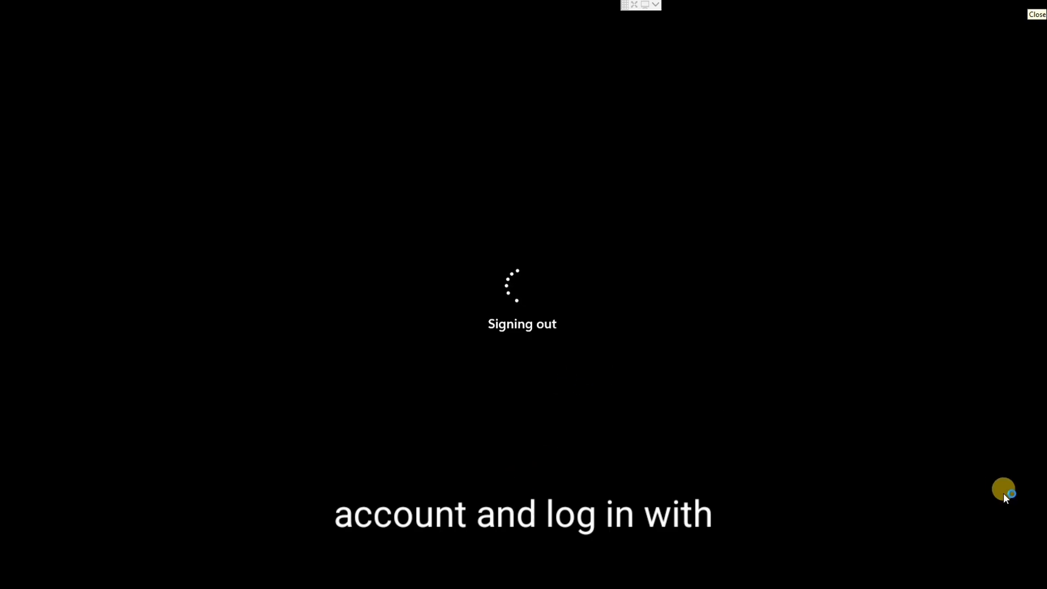
Step: Force the sign-out, then sign in as Administrator from the lower-left user list
left_click(394, 413)
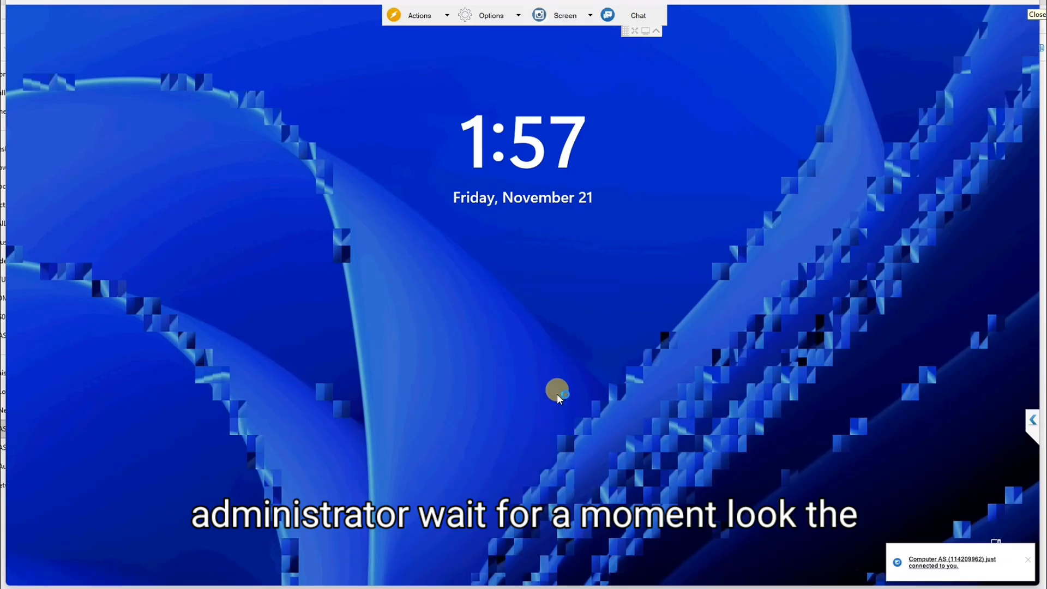
left_click(556, 387)
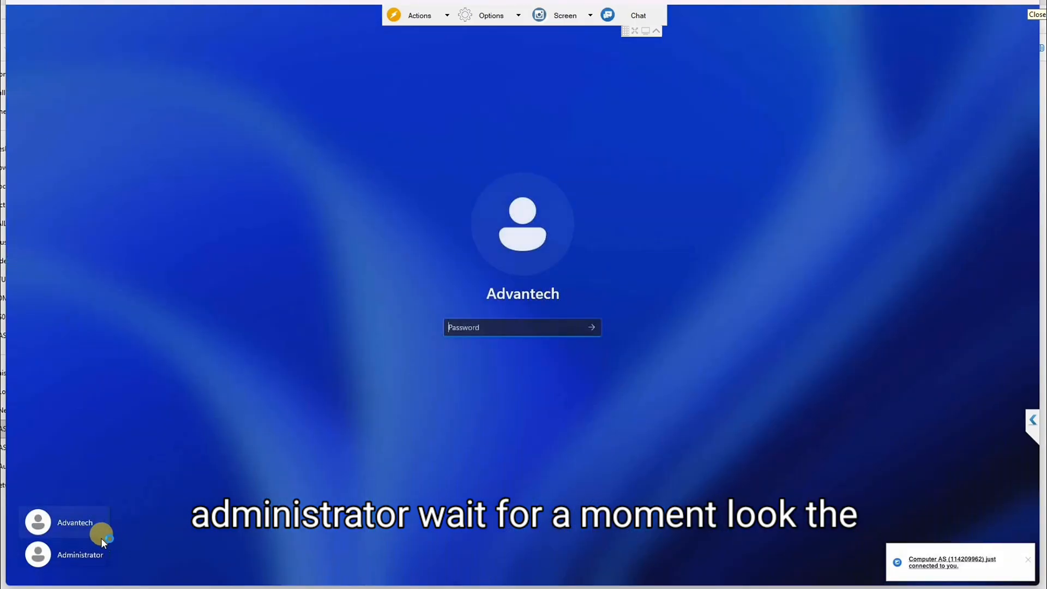
left_click(64, 555)
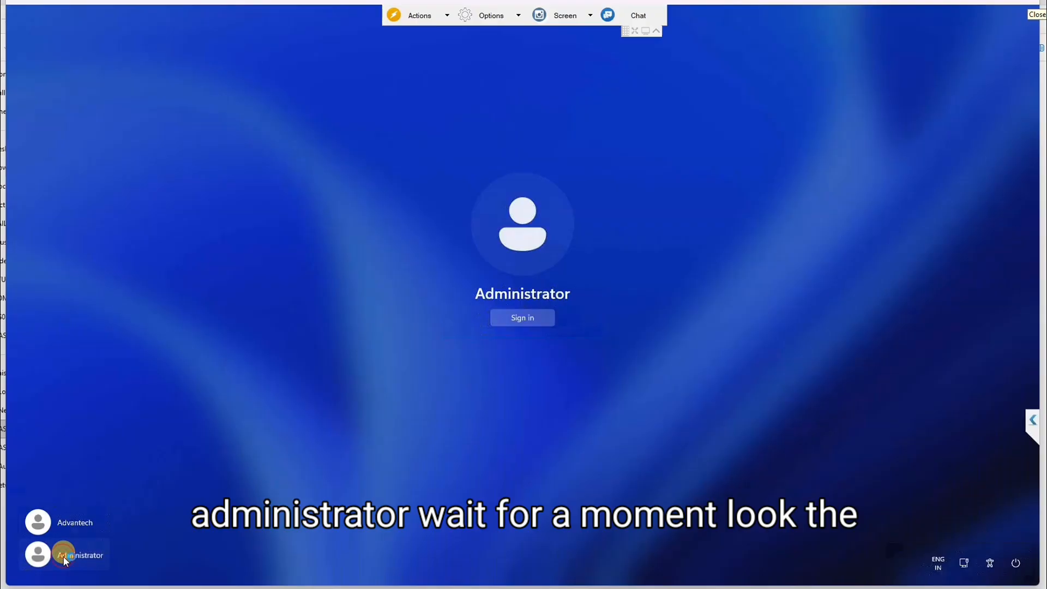
left_click(535, 318)
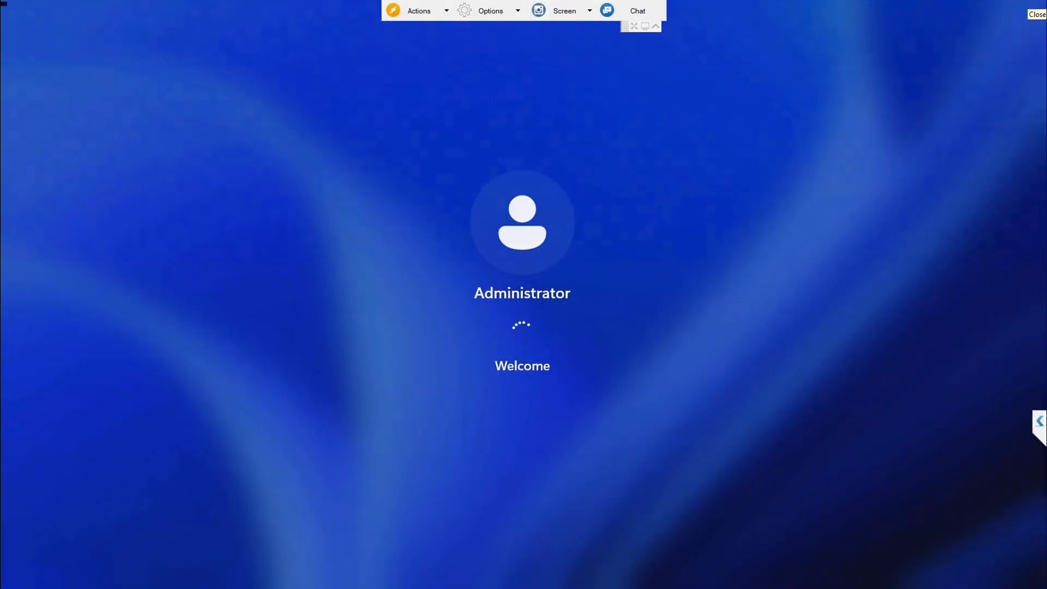
Step: Accept the default privacy settings on Administrator's first login
left_click(653, 27)
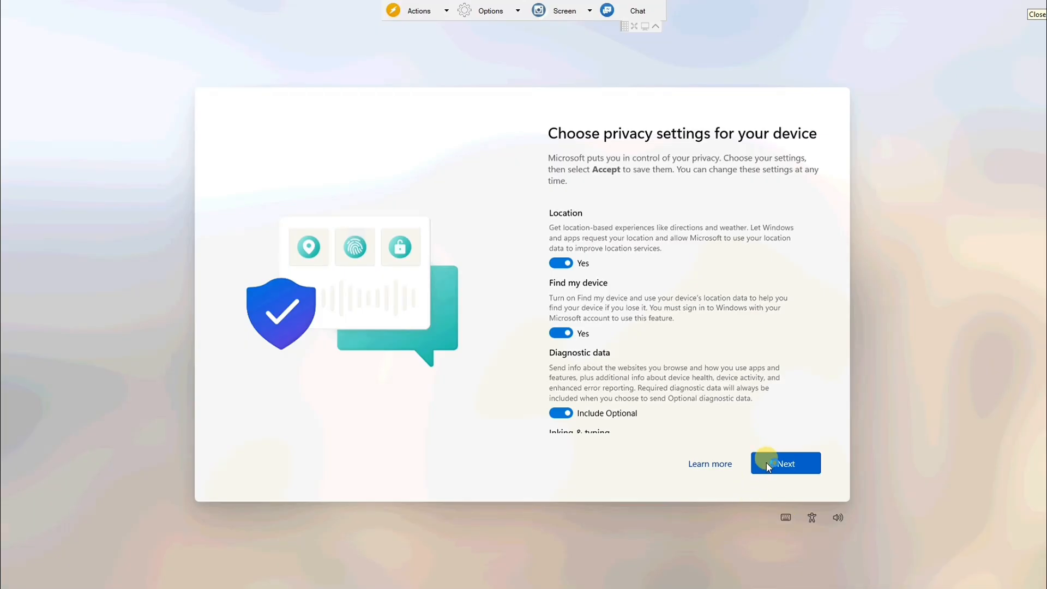
left_click(767, 462)
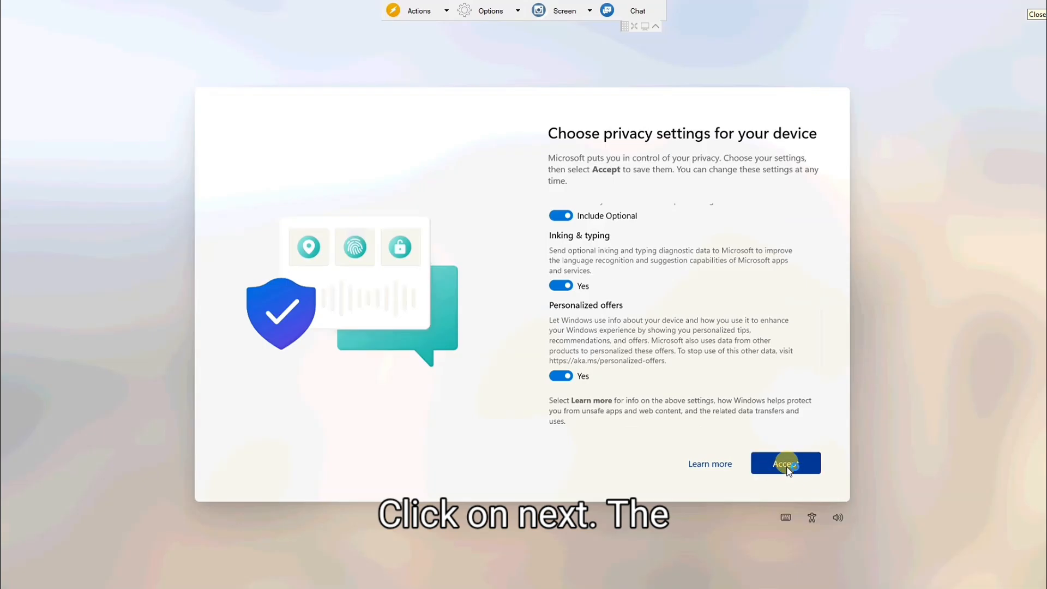
left_click(788, 463)
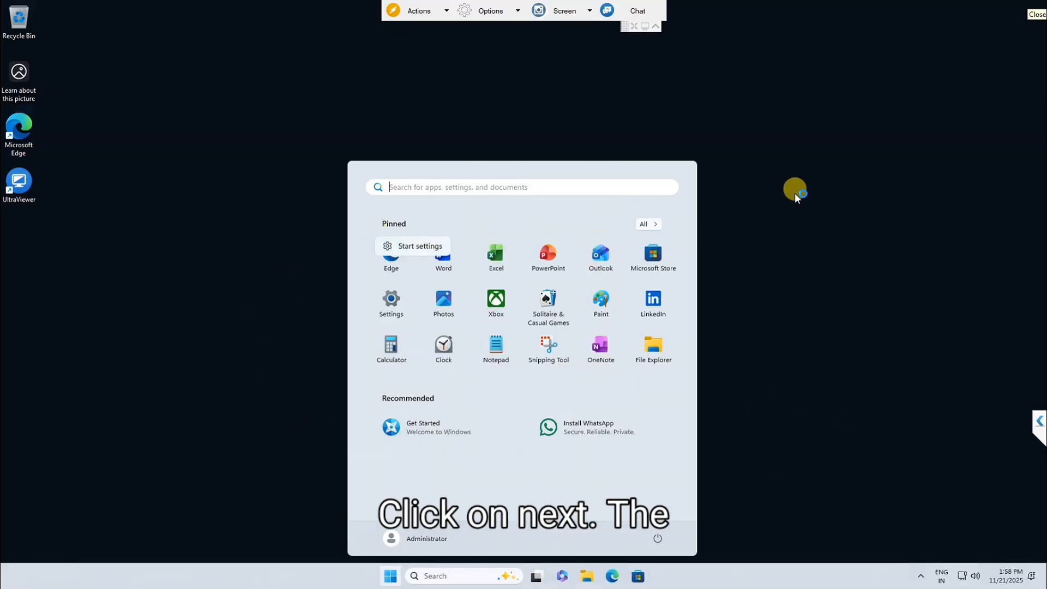
Step: Open Settings via Start search 'set' and confirm Windows Update reports the PC up to date
left_click(865, 169)
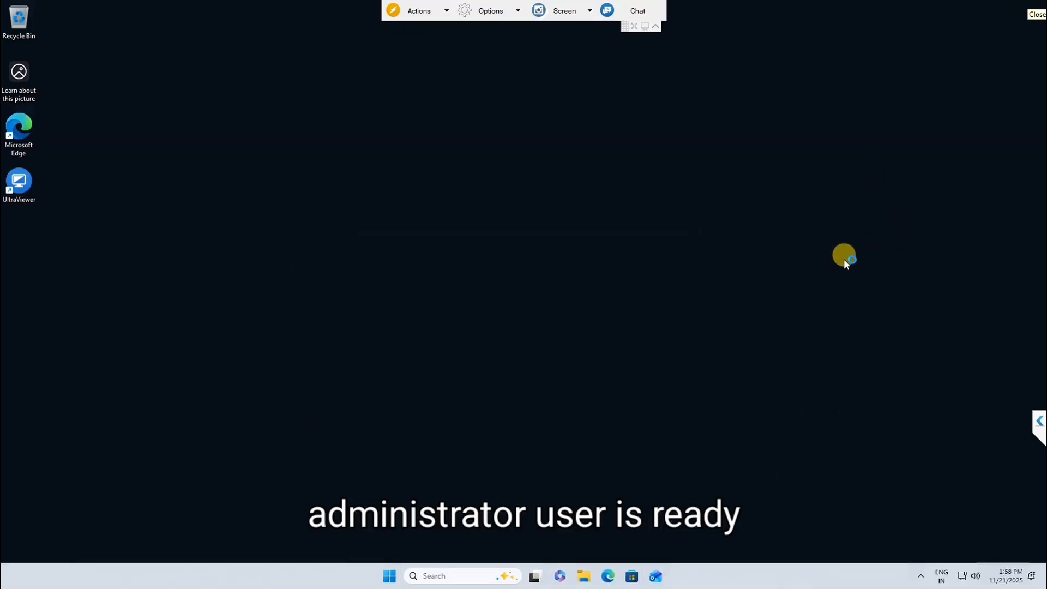
right_click(846, 264)
left_click(379, 581)
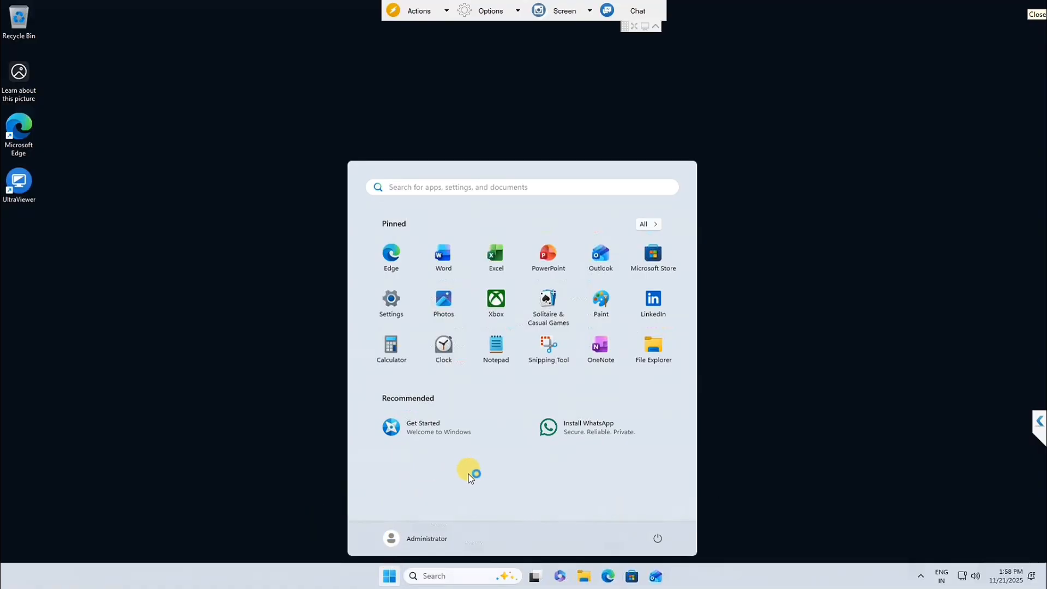
type("set")
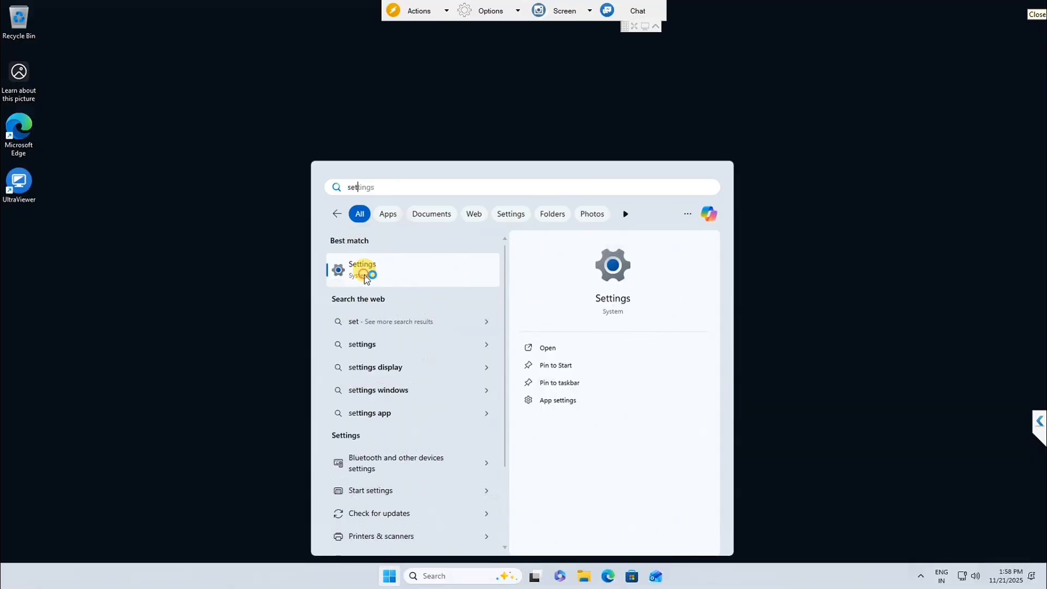
left_click(364, 271)
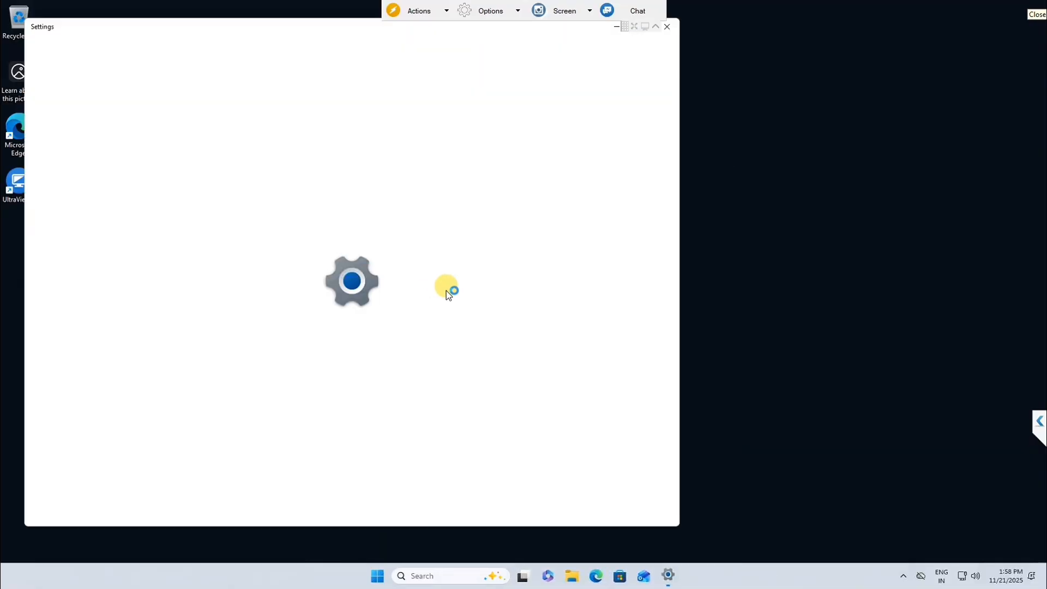
left_click(98, 345)
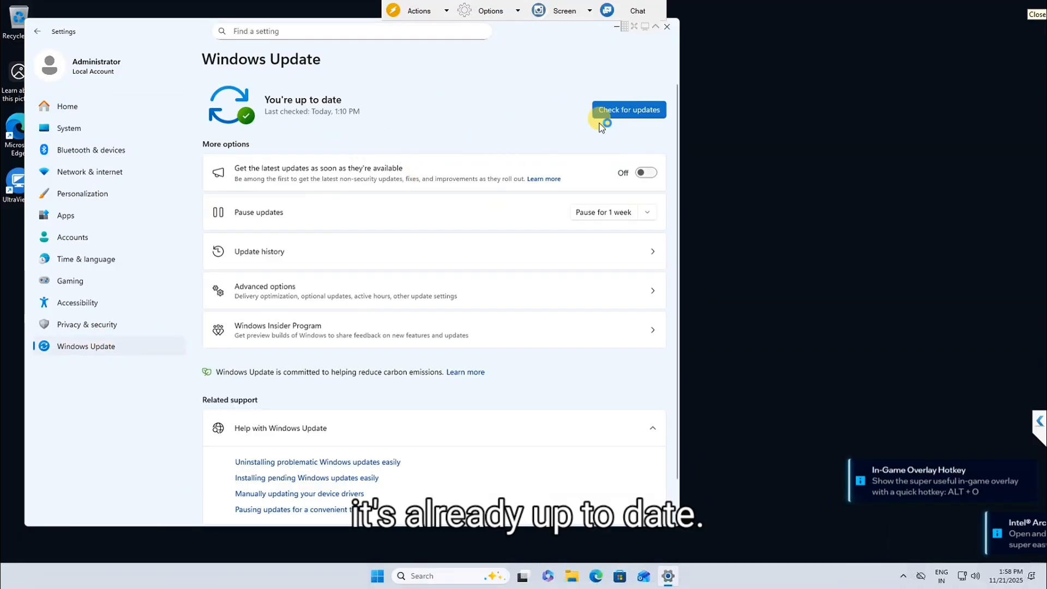
left_click(432, 575)
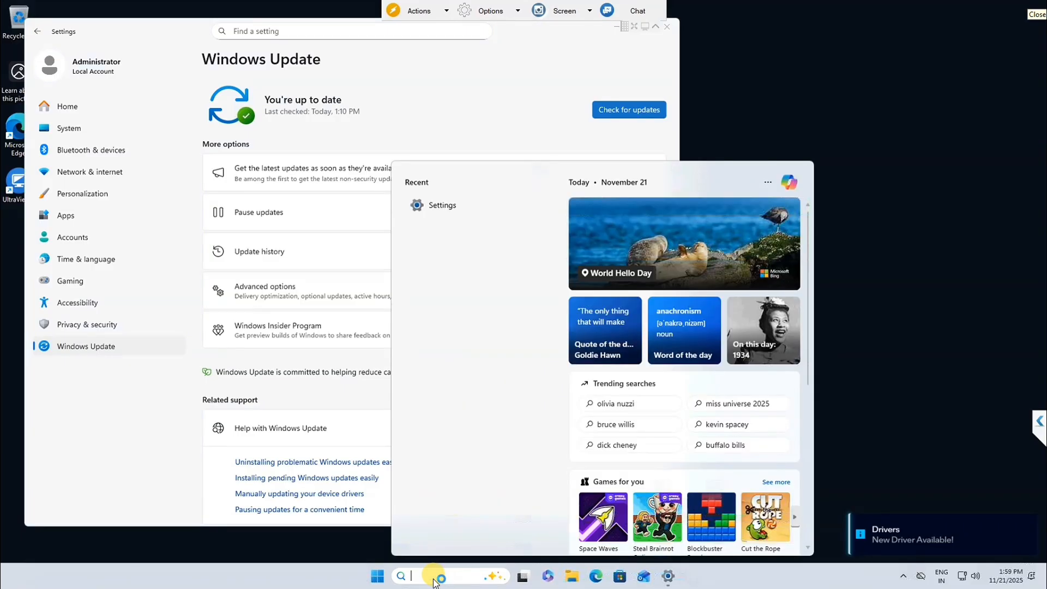
Step: Open Windows Features and tick .NET Framework 3.5, IIS, IIS Hostable Web Core and MSMQ Server
type("w")
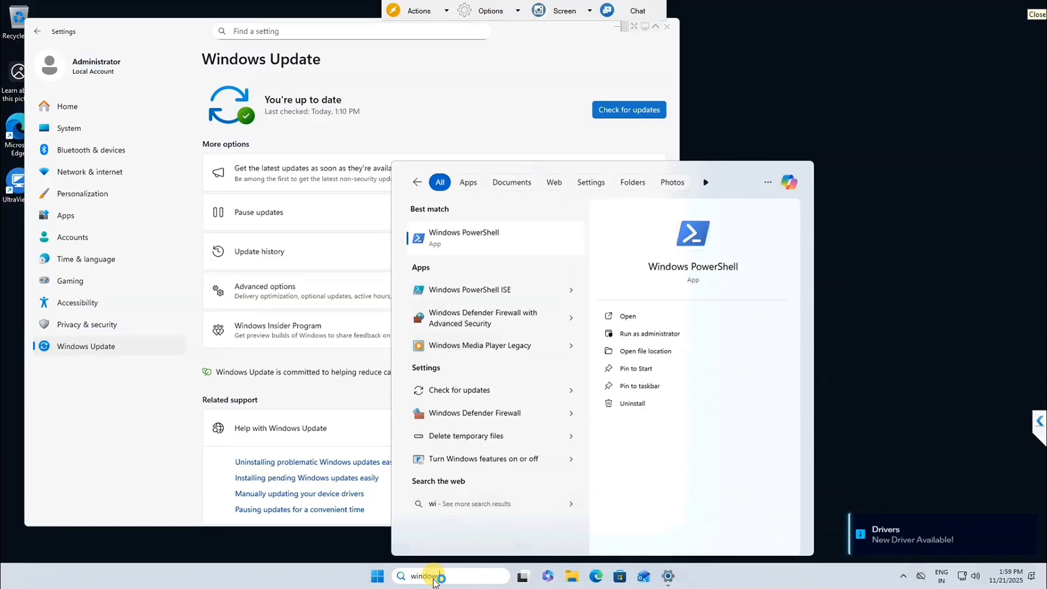
type("ordi fea")
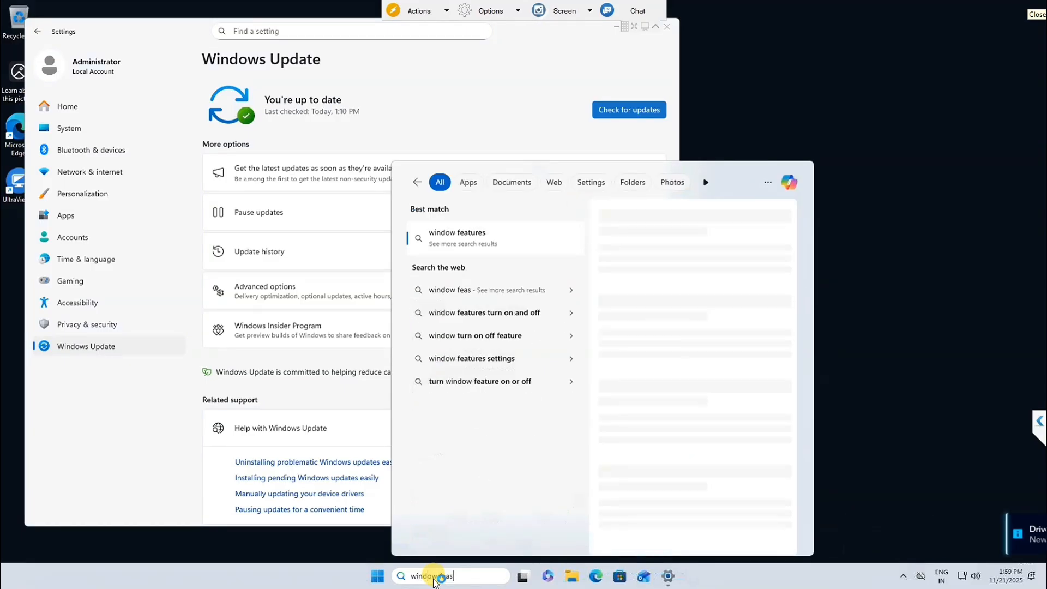
key("Return")
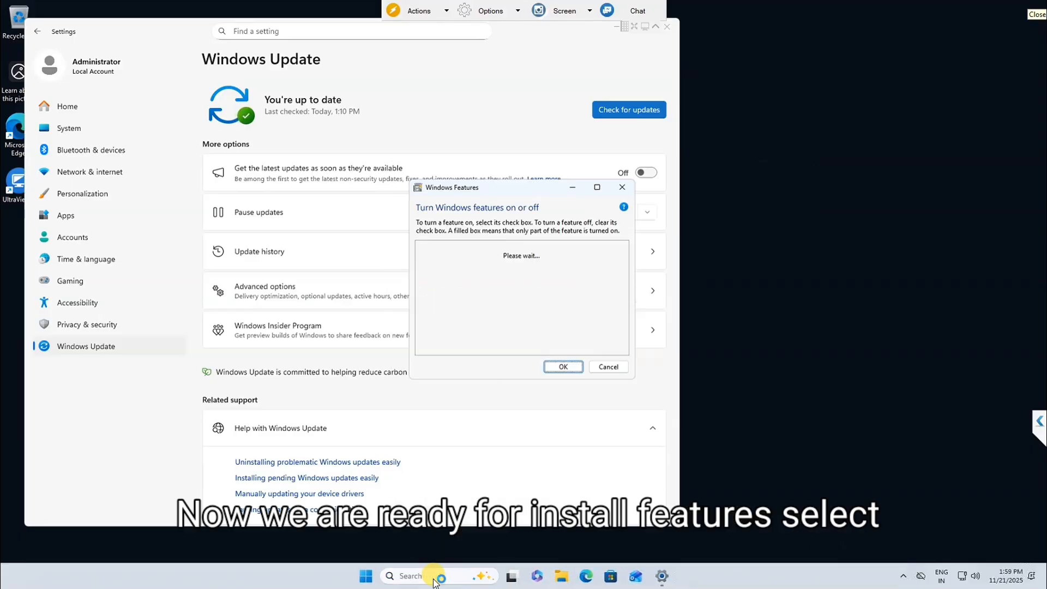
left_click(431, 246)
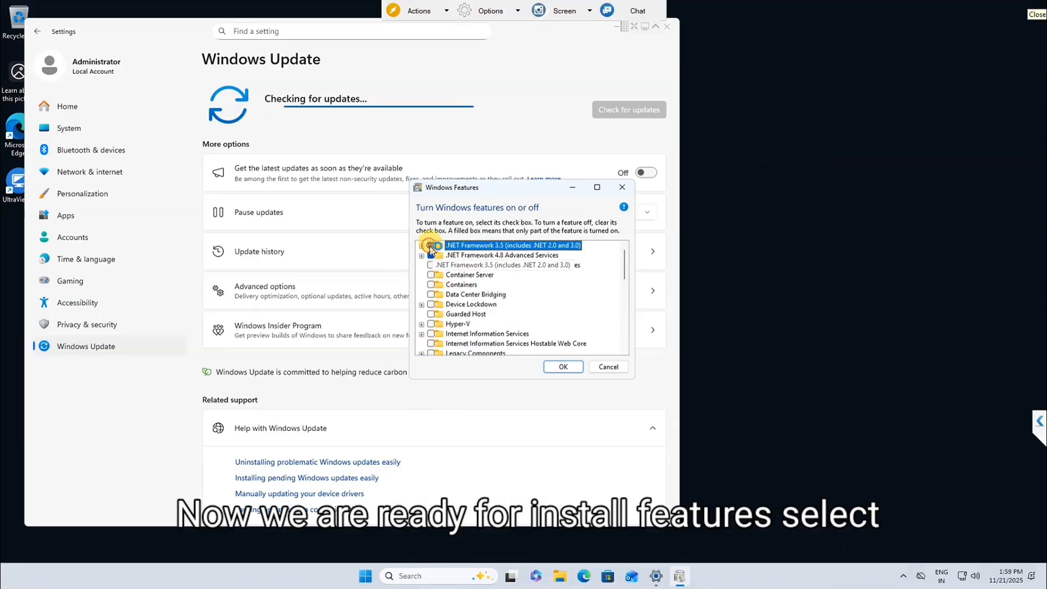
left_click(431, 334)
left_click(431, 344)
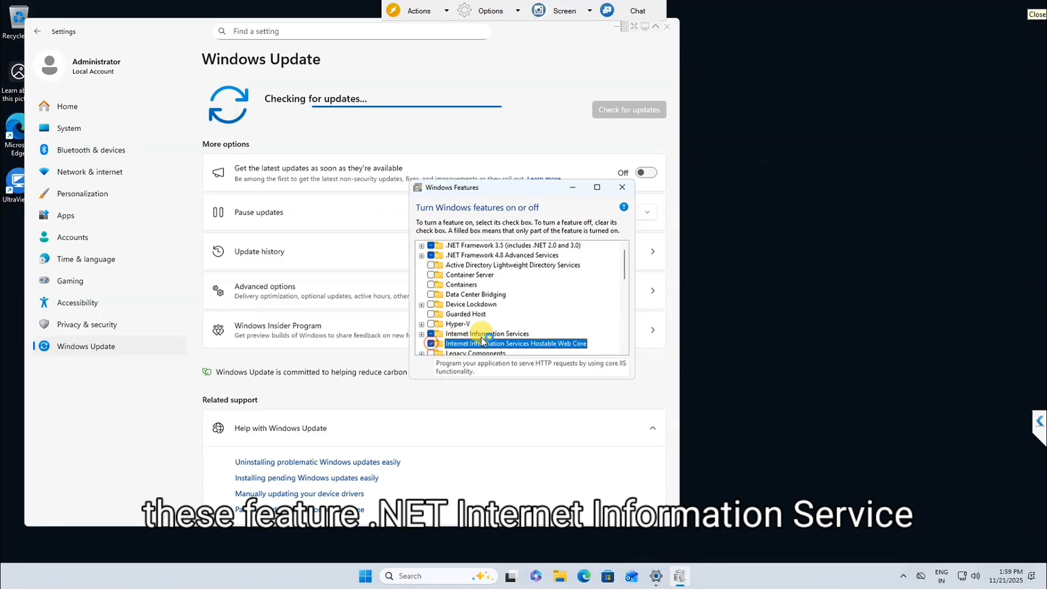
scroll(439, 349, "down", 1)
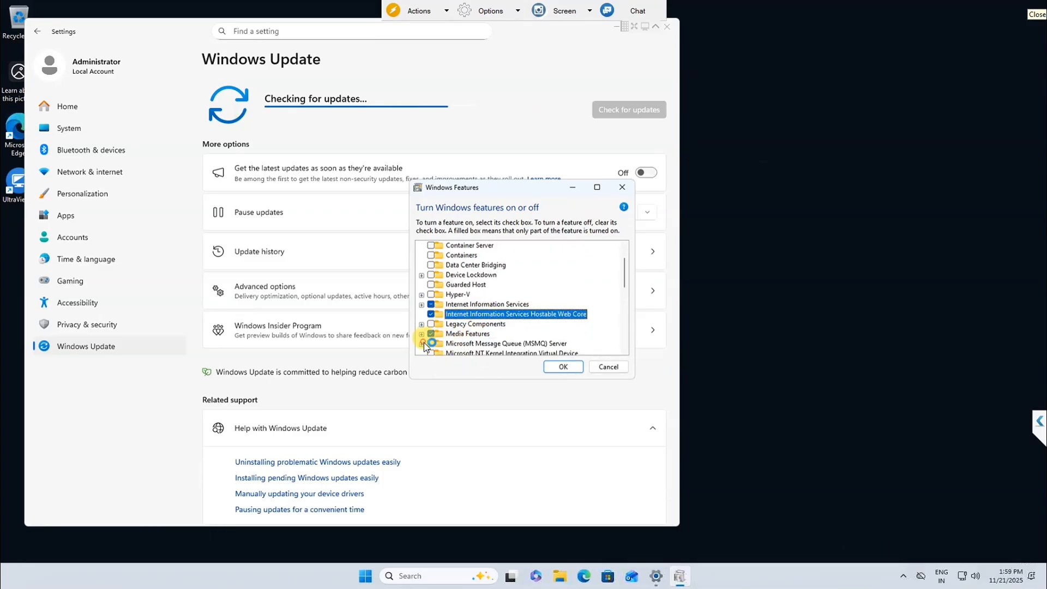
scroll(443, 347, "down", 1)
left_click(422, 324)
left_click(431, 324)
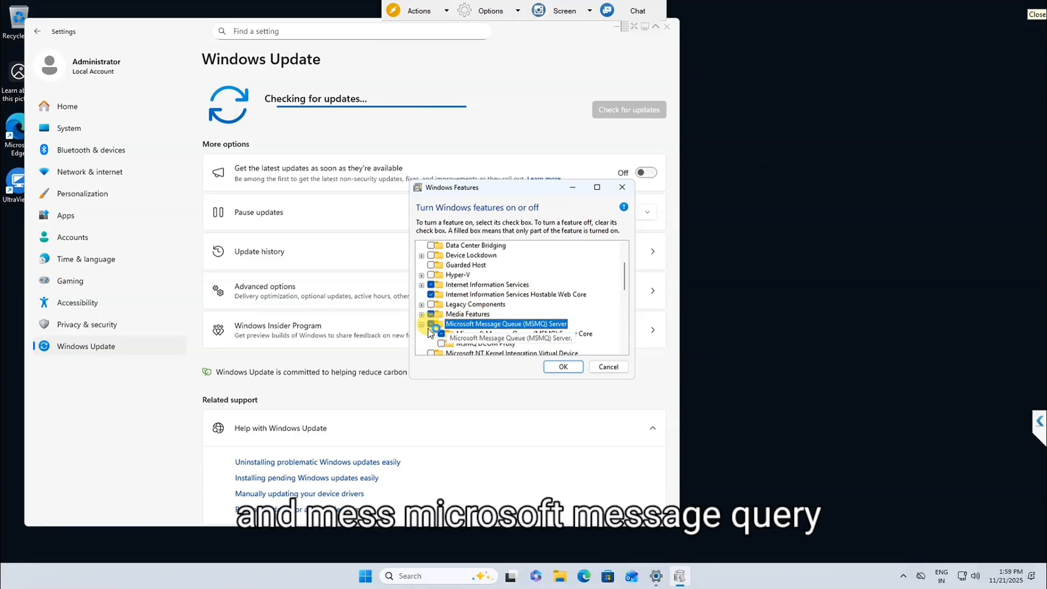
left_click(421, 324)
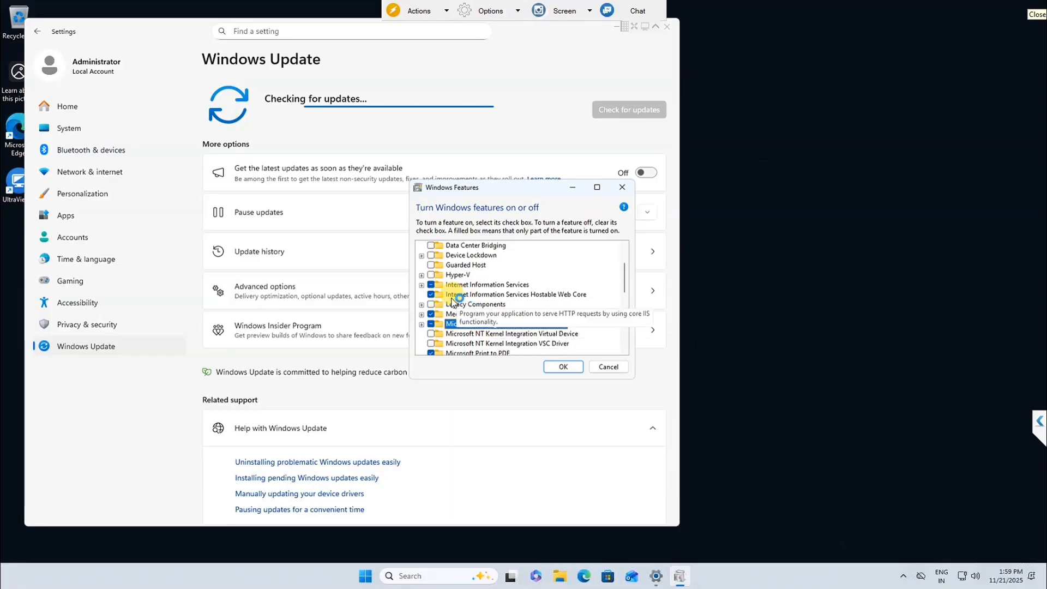
Step: Review the ticked .NET 3.5, Hostable Web Core and MSMQ Server entries, then confirm with OK
scroll(542, 305, "up", 2)
scroll(543, 304, "up", 1)
left_click(491, 245)
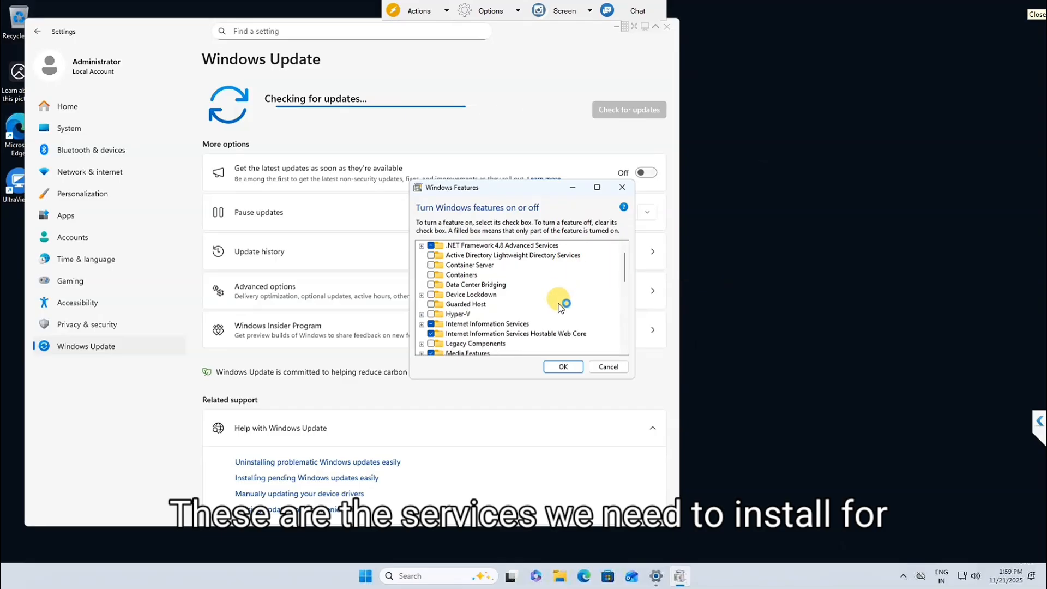
left_click(499, 343)
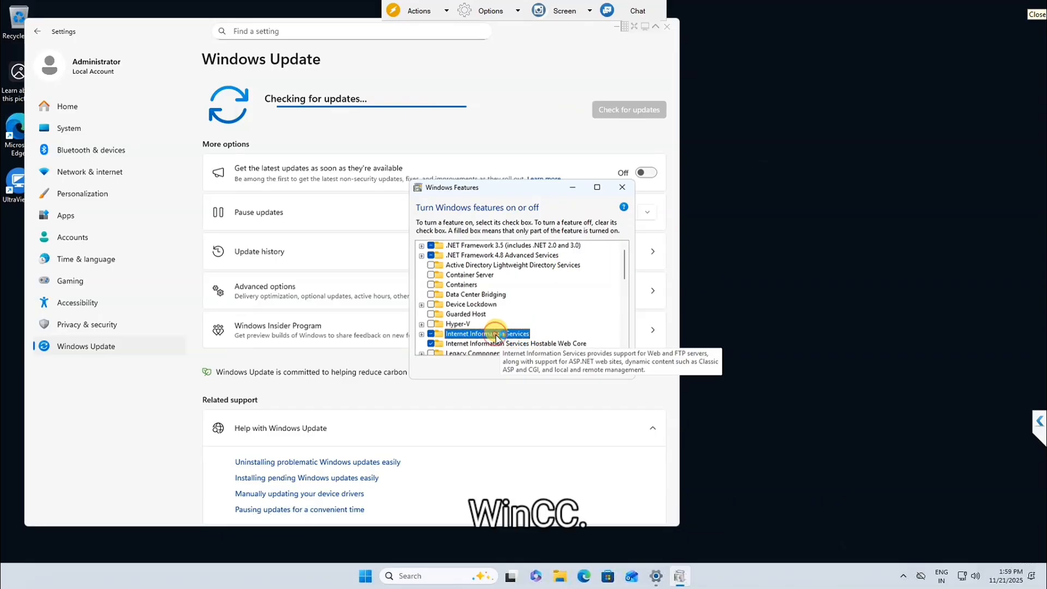
scroll(543, 344, "down", 1)
scroll(542, 339, "down", 1)
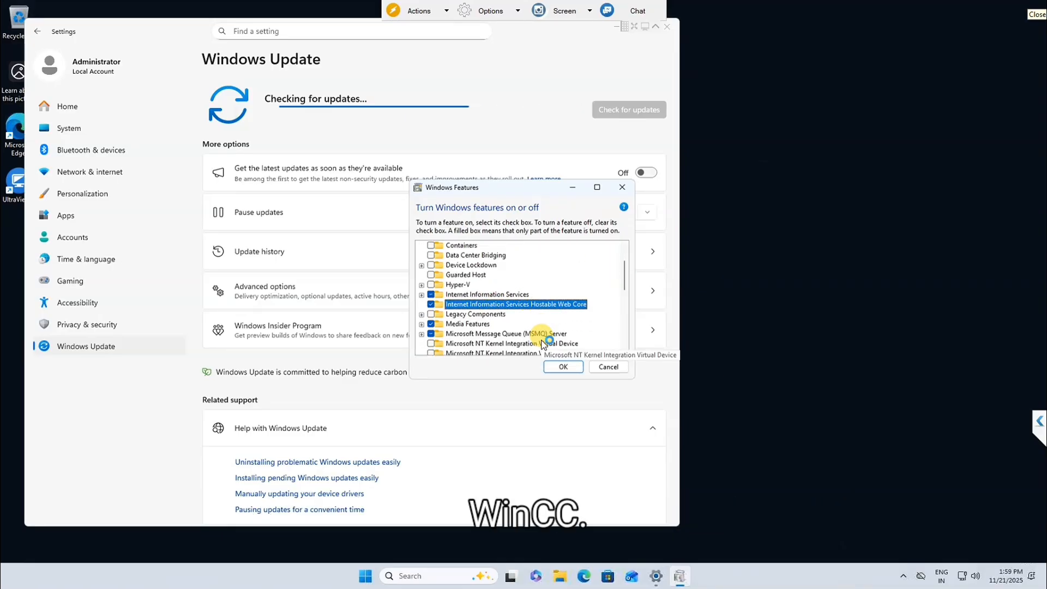
left_click(541, 335)
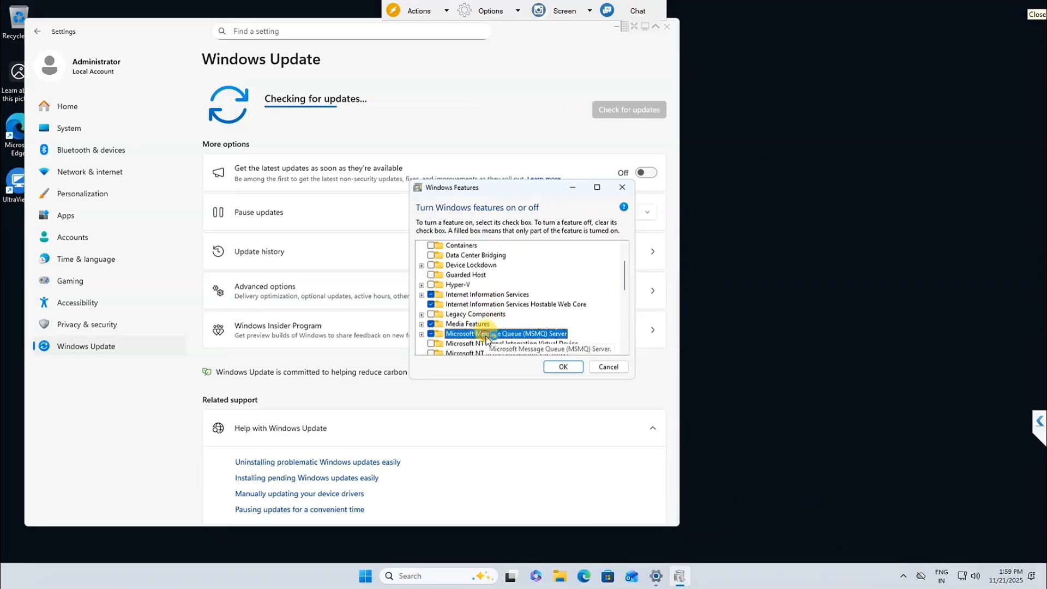
left_click(563, 366)
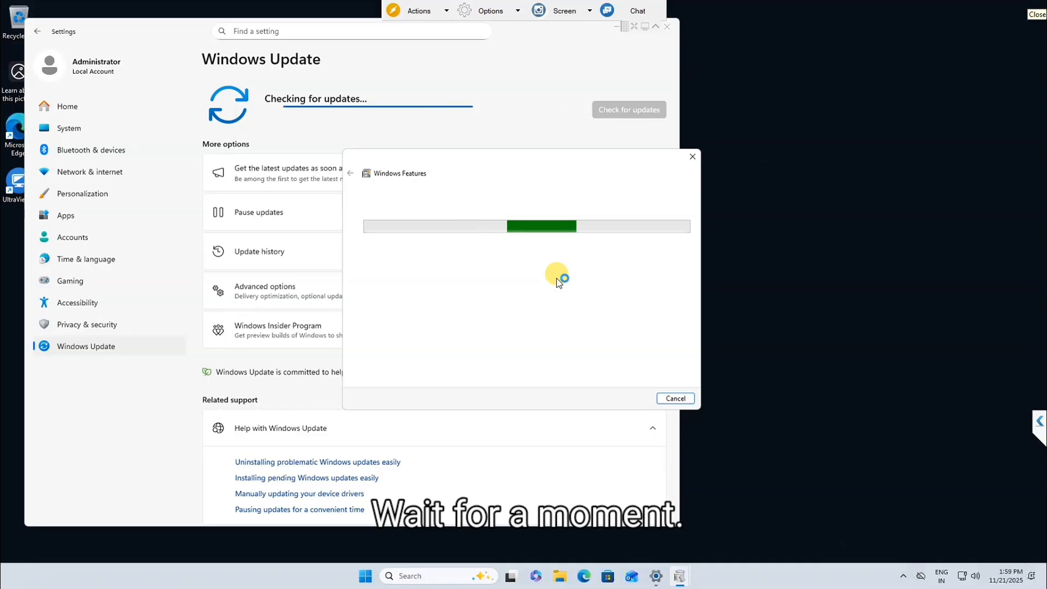
Step: Let Windows Update download the required files and move the progress window aside
left_click(436, 247)
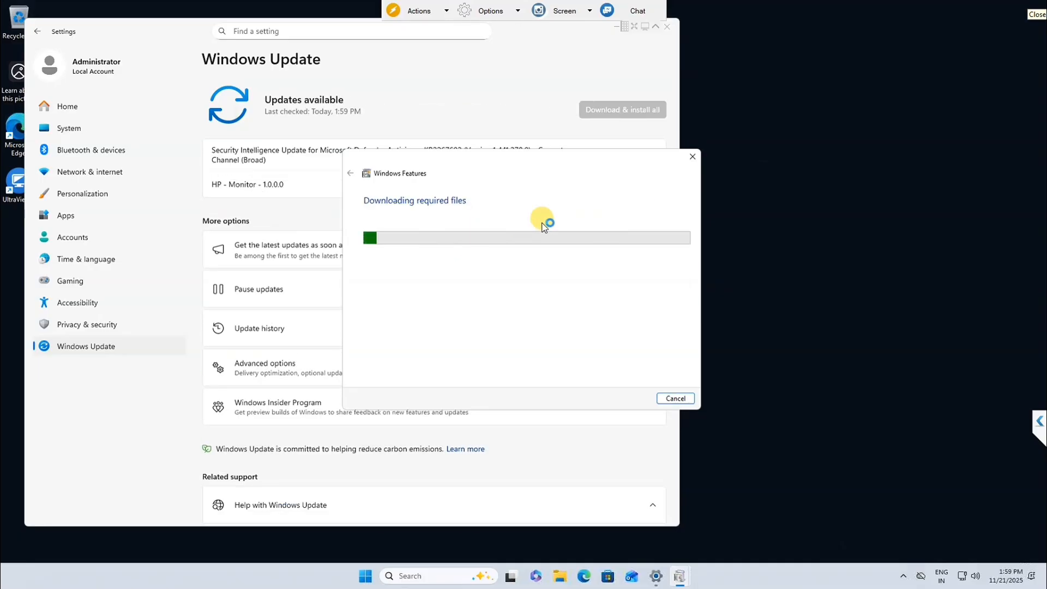
left_click_drag(409, 156, 577, 203)
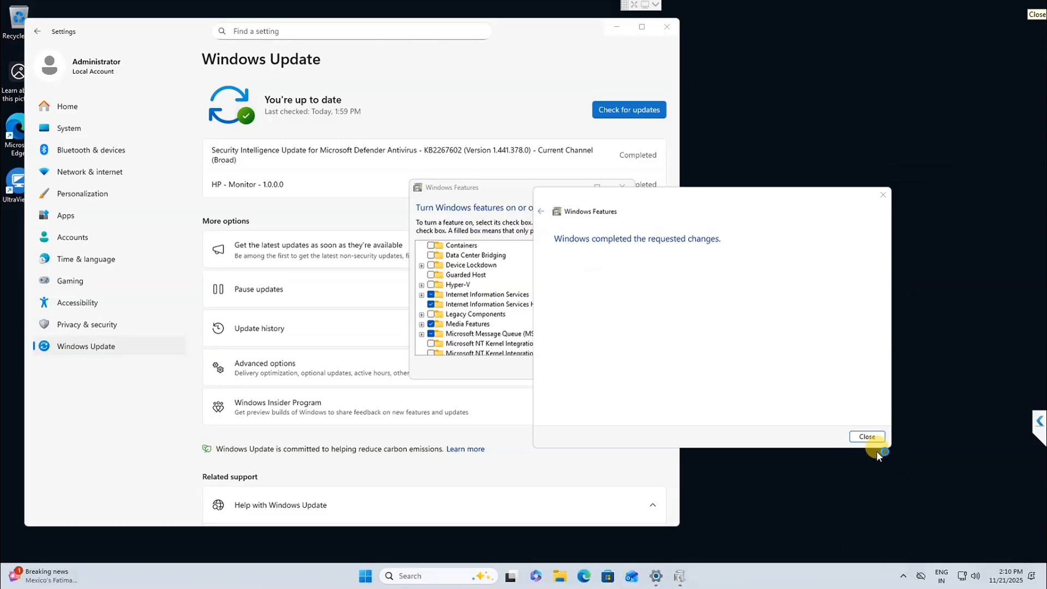
Step: Close the finished Windows Features dialog and Settings, then restart the PC
left_click(867, 436)
left_click(668, 26)
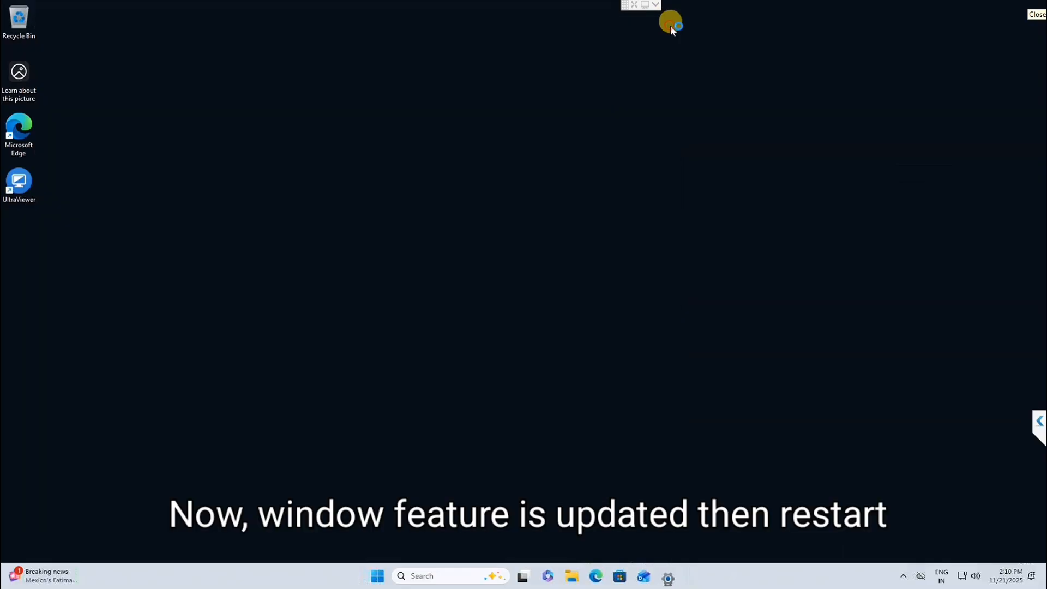
left_click(390, 576)
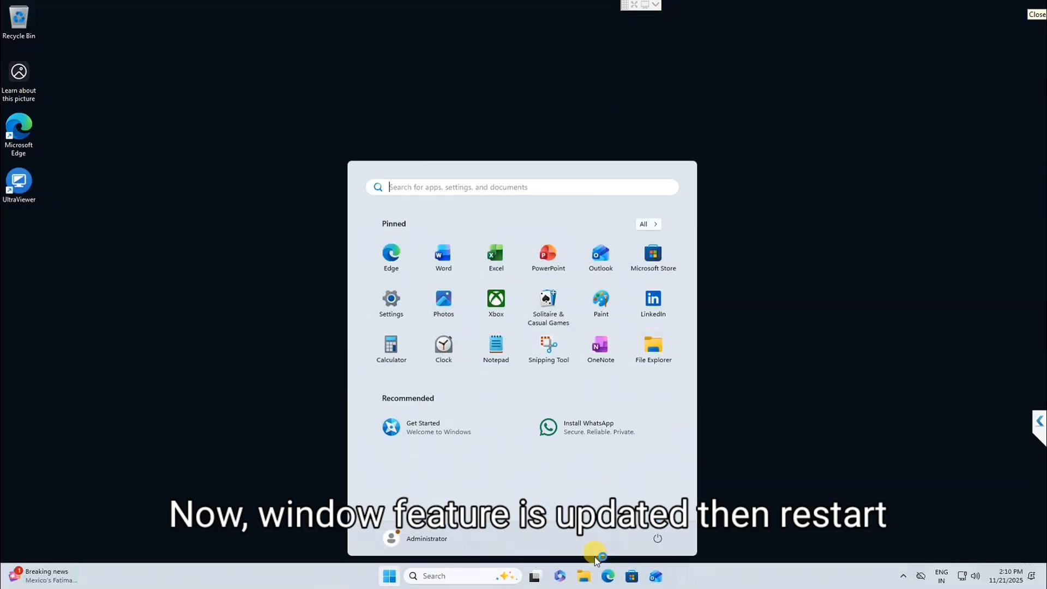
left_click(658, 538)
left_click(663, 515)
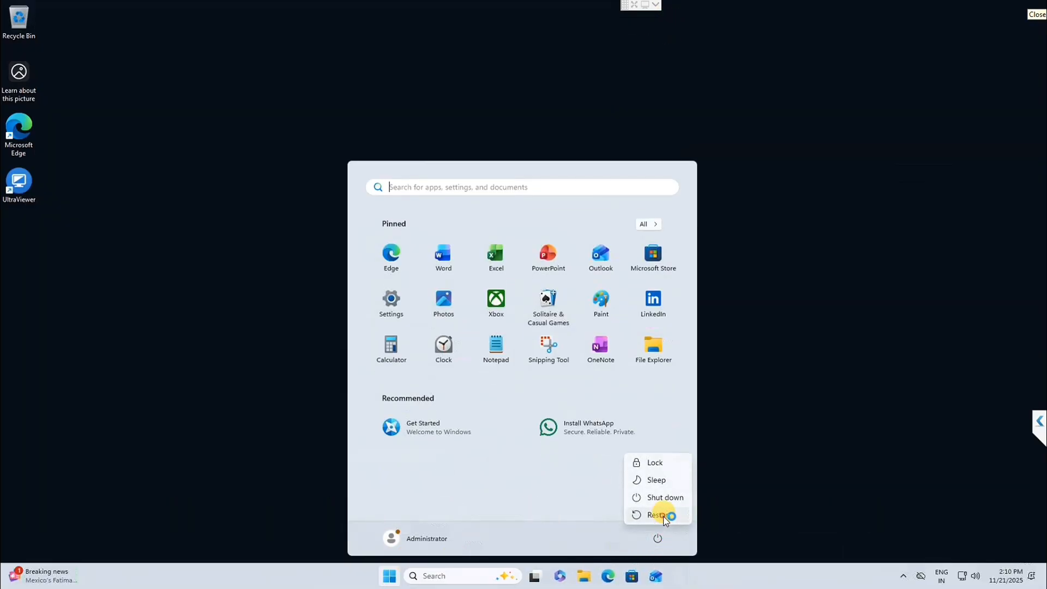
left_click(641, 515)
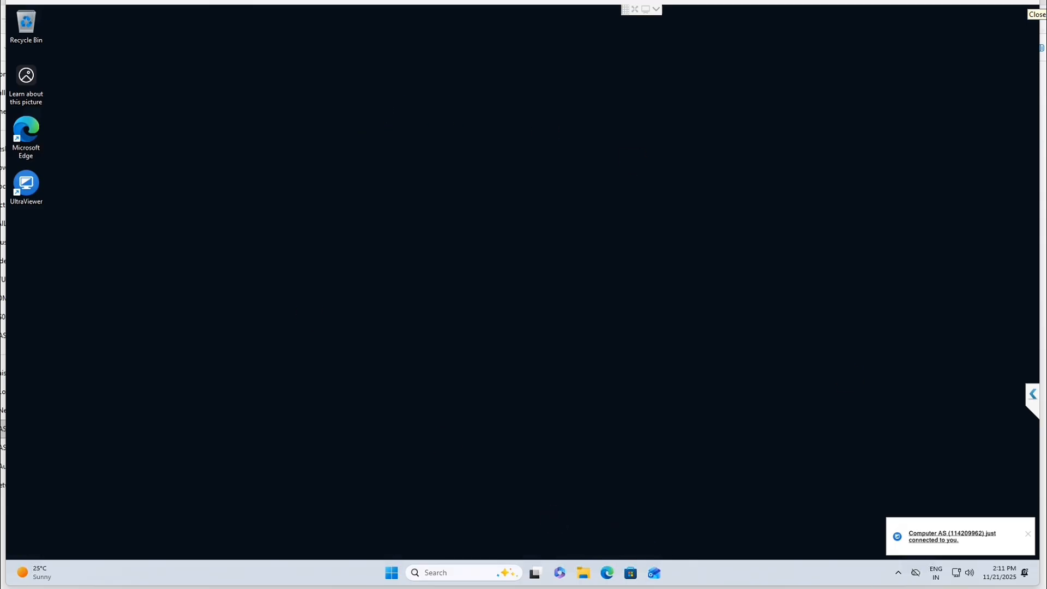
Step: Browse in File Explorer to the Software folder on New Volume (D:)
left_click(587, 573)
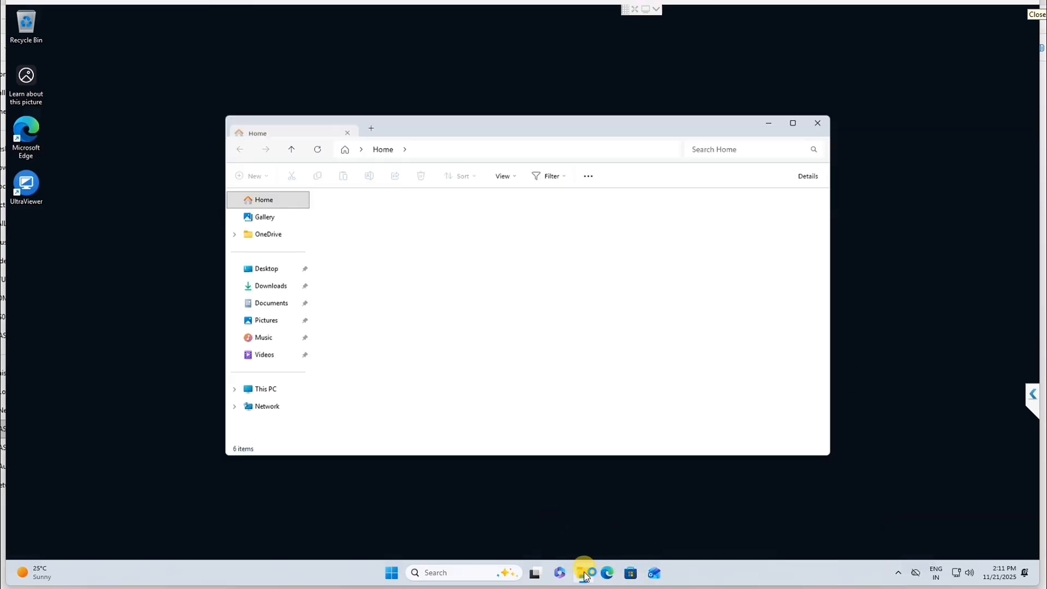
left_click(271, 389)
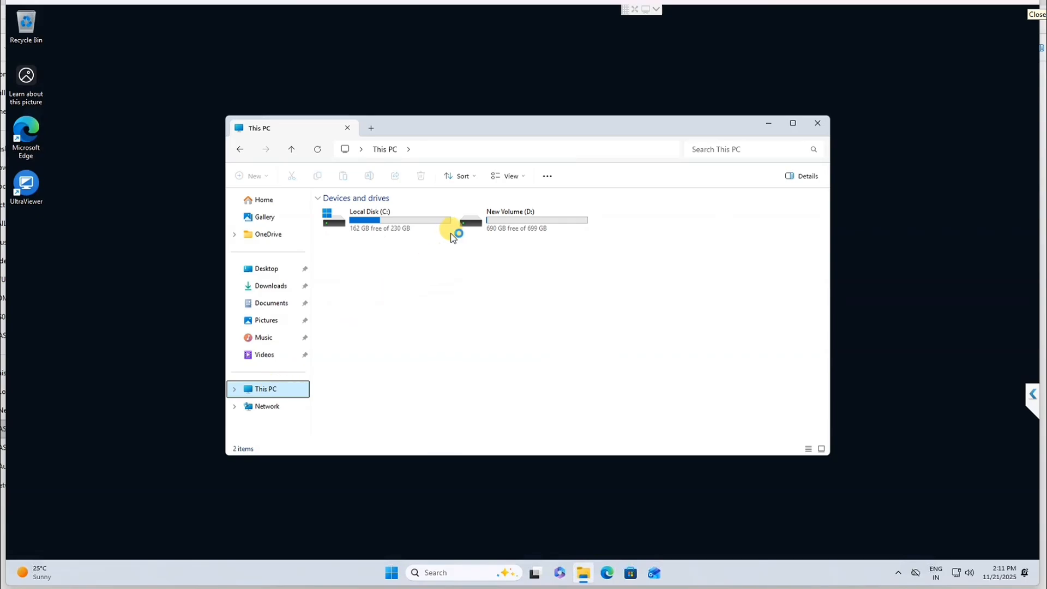
double_click(527, 215)
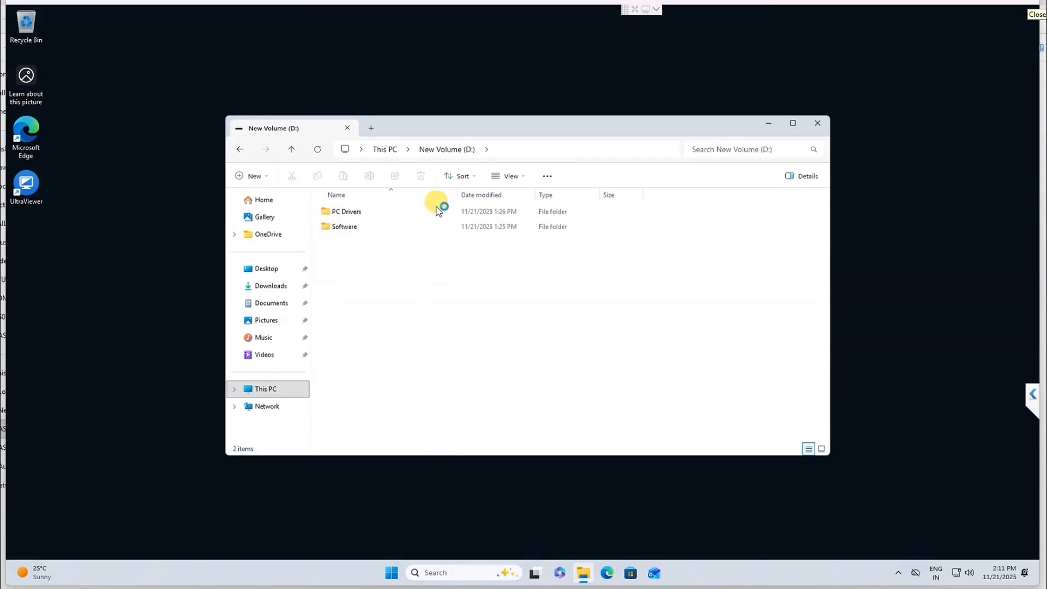
double_click(344, 226)
Step: Mount the SiemensWinCC_V8.0 disc image and launch its Setup program
left_click(369, 213)
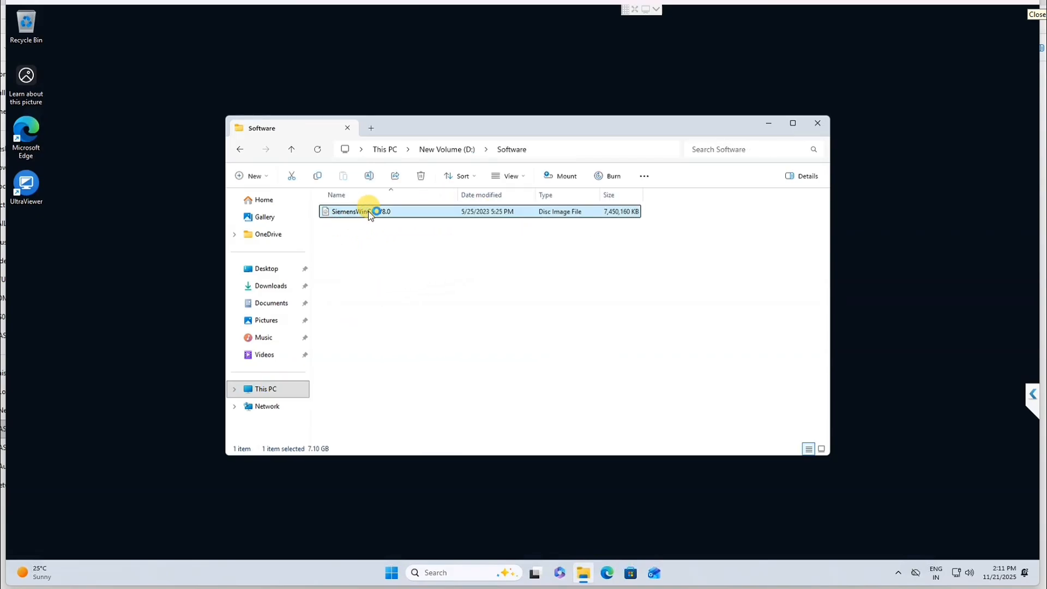
right_click(369, 214)
left_click(420, 254)
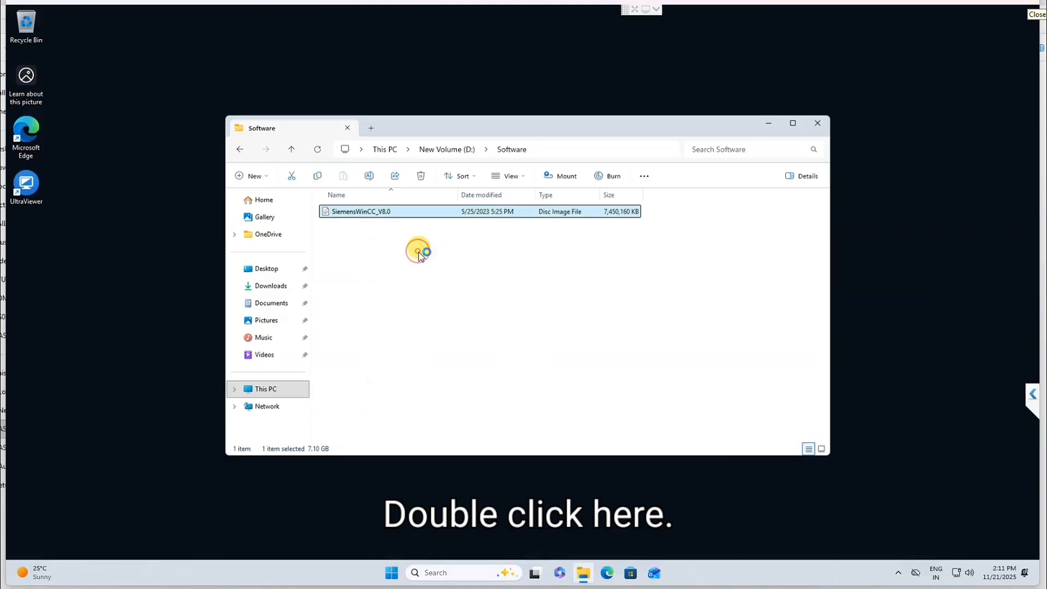
double_click(338, 423)
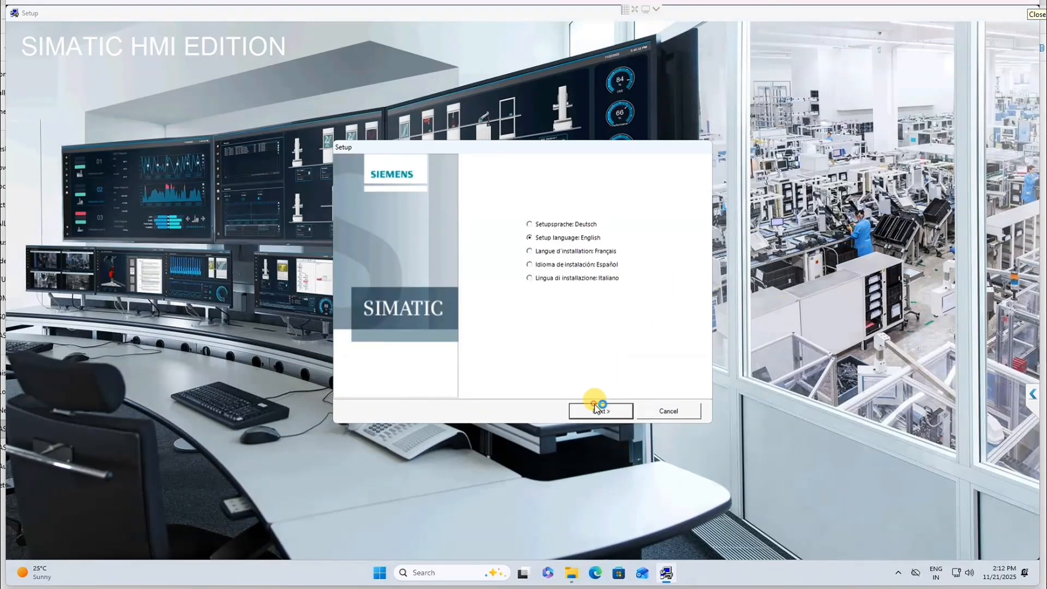
Step: Accept the license agreements and keep the Install setup type with English product language
left_click(595, 407)
left_click(595, 406)
left_click(595, 407)
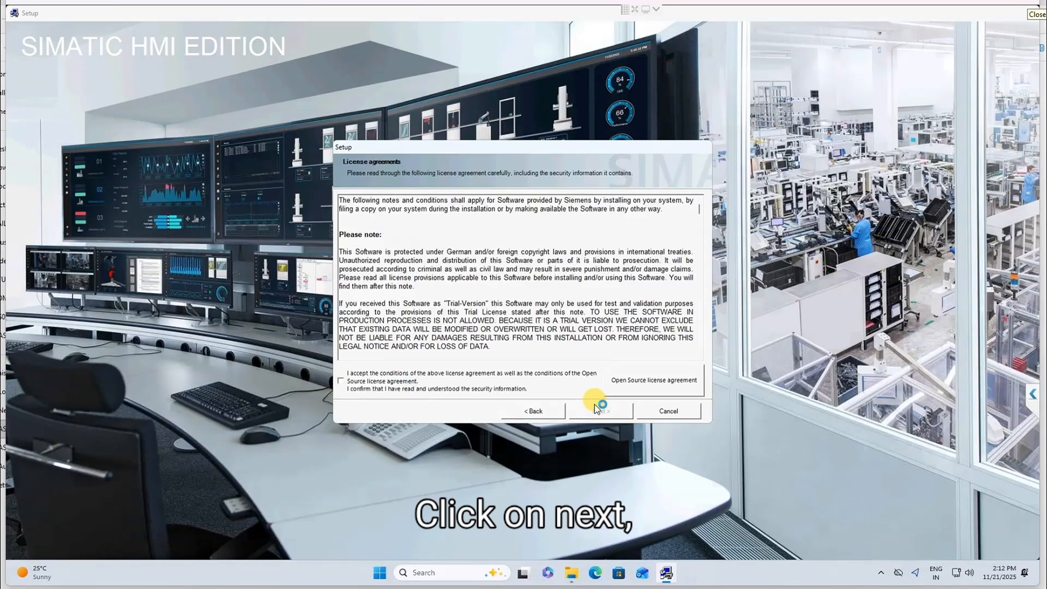
left_click(367, 381)
left_click(586, 413)
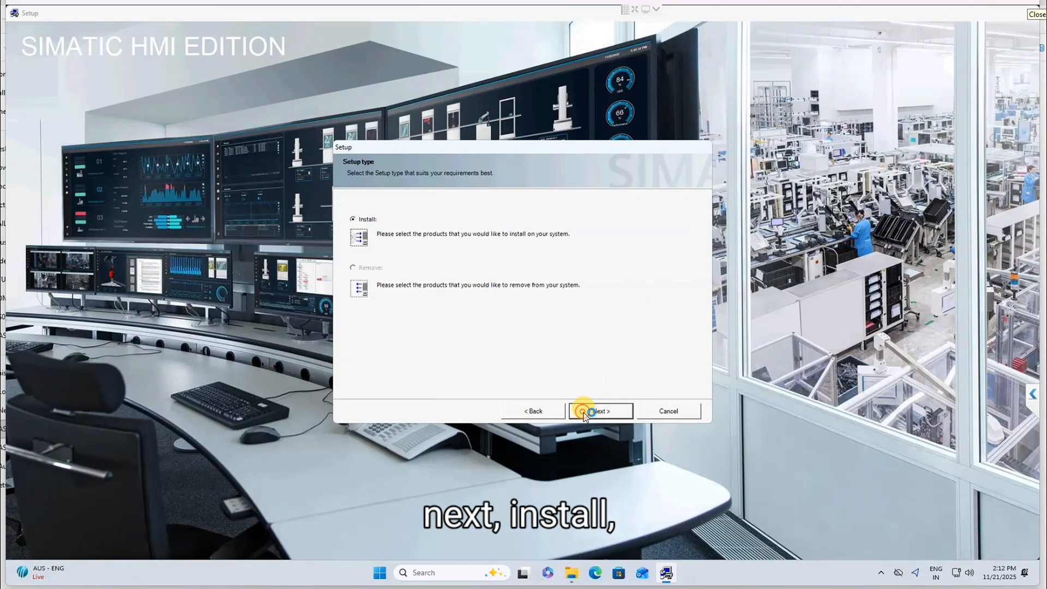
left_click(585, 413)
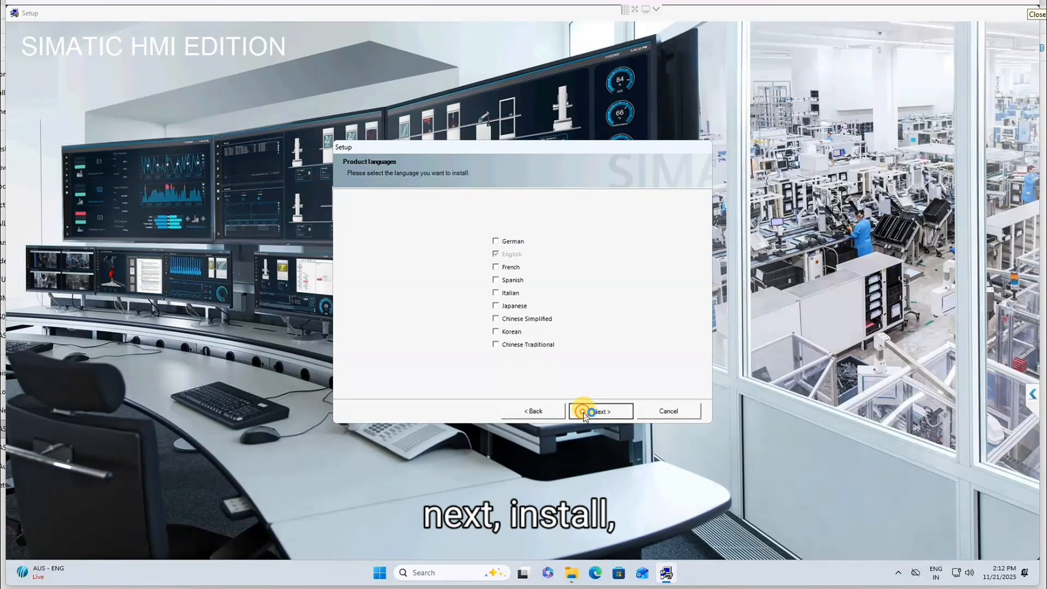
left_click(584, 413)
left_click(584, 412)
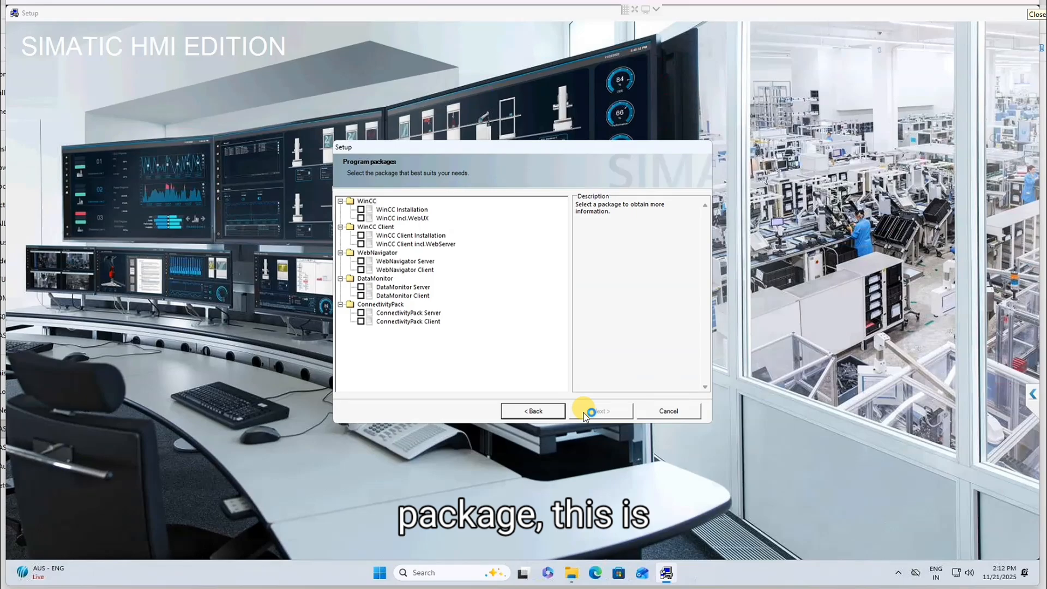
Step: Review the WinCC, WebNavigator, DataMonitor and ConnectivityPack package descriptions, then proceed with WinCC Installation
left_click(364, 209)
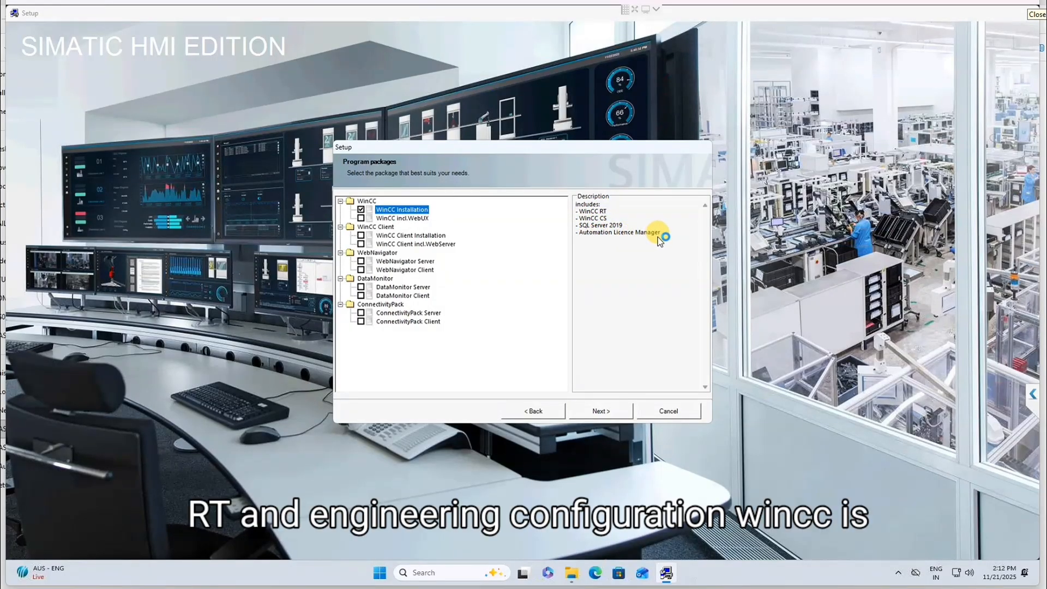
left_click(419, 221)
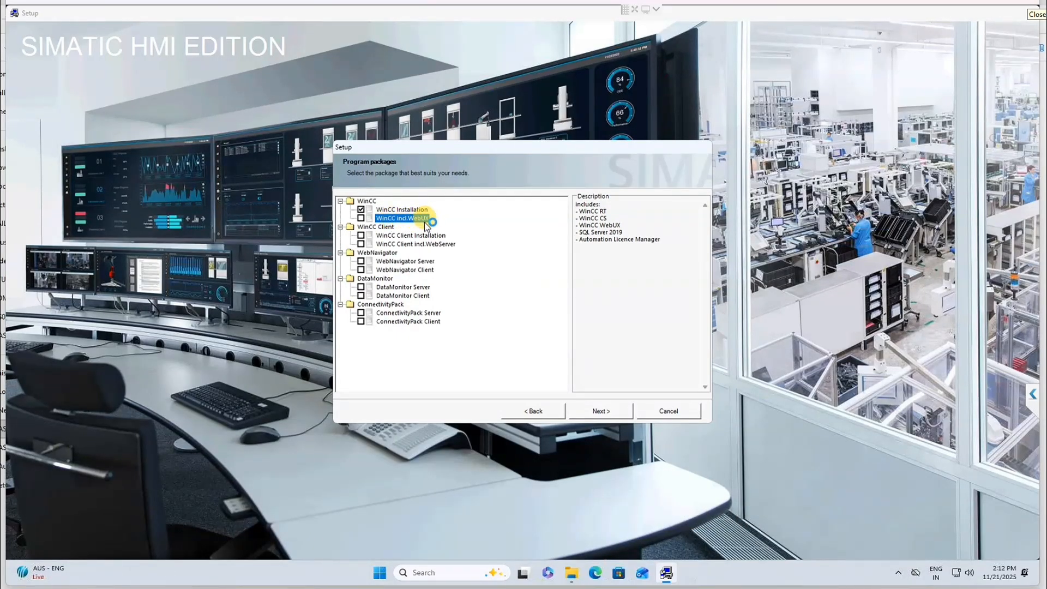
left_click(426, 235)
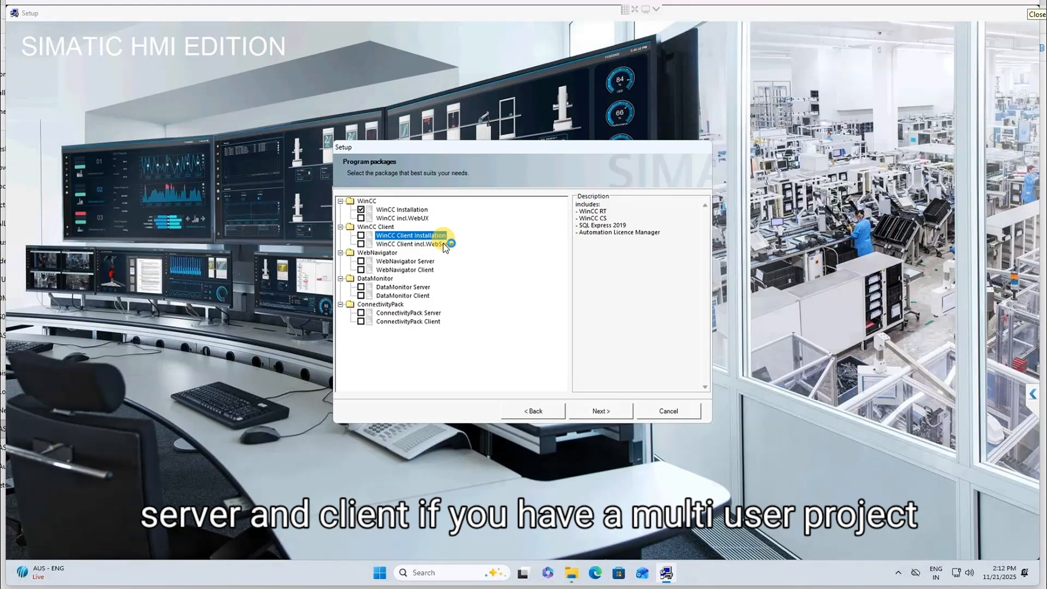
left_click(396, 261)
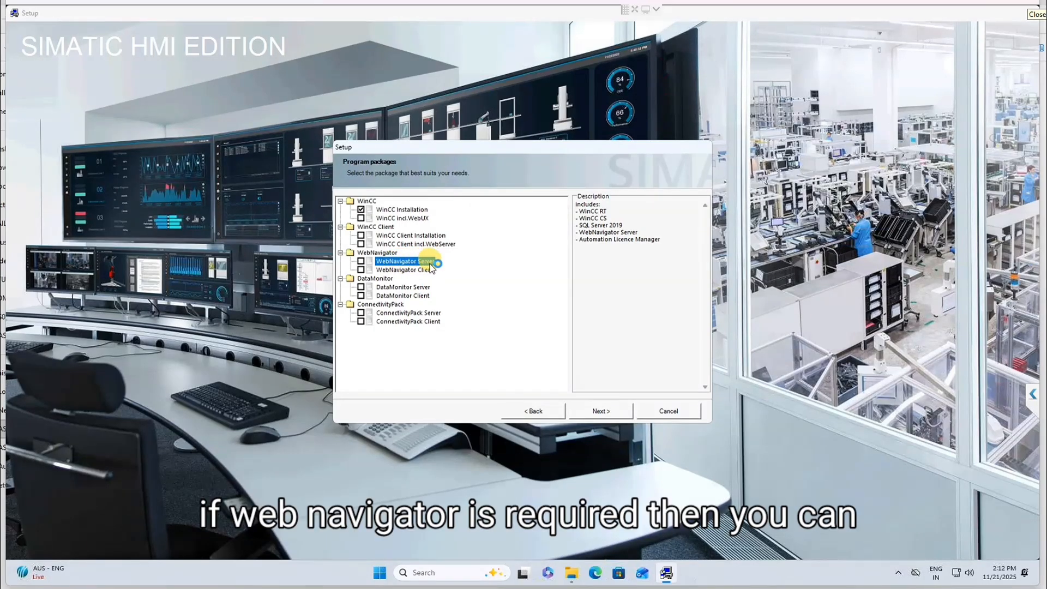
left_click(421, 270)
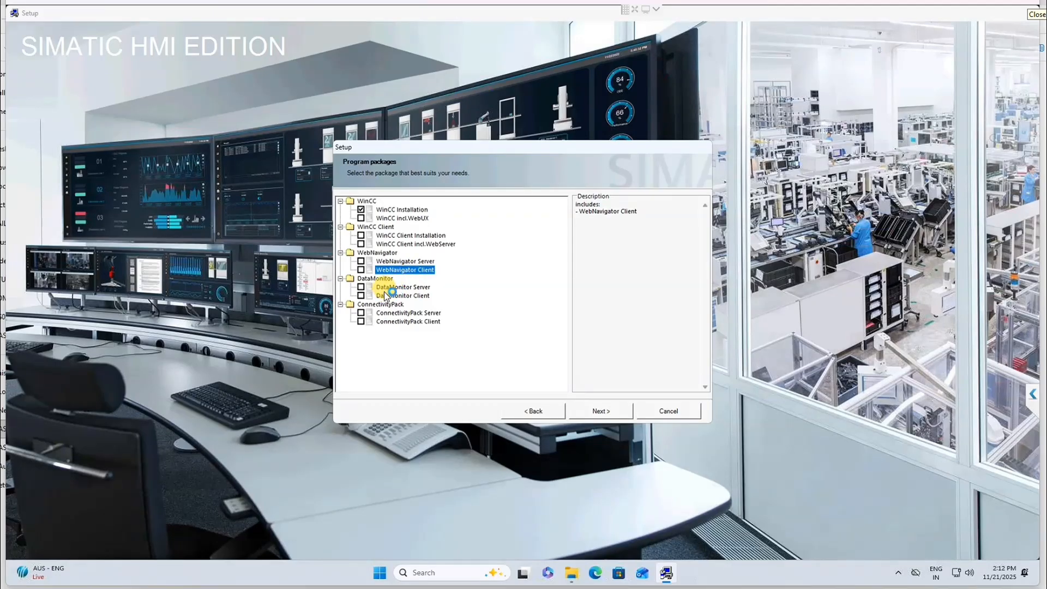
left_click(424, 287)
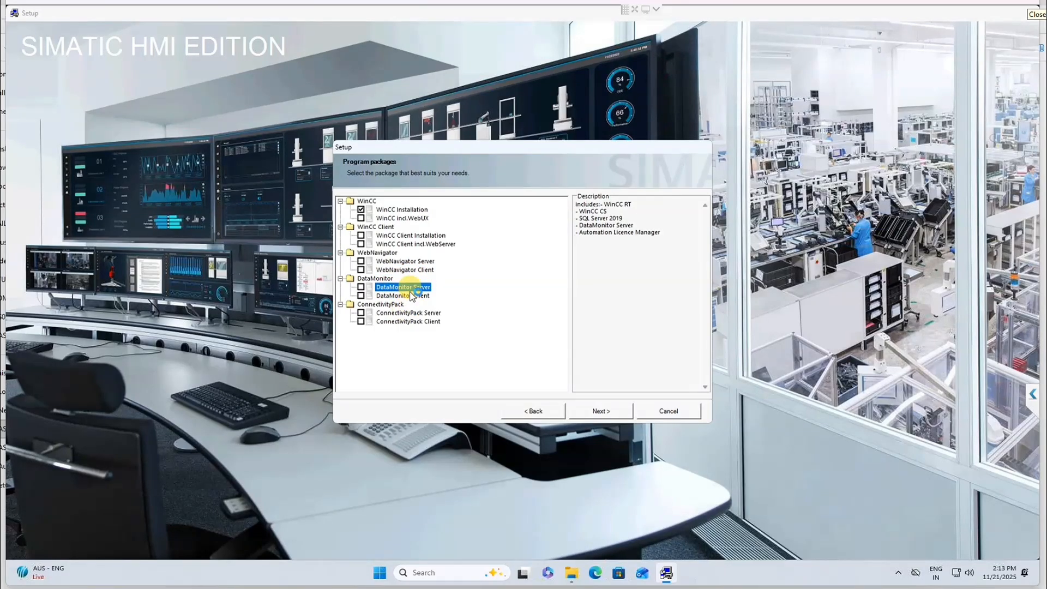
left_click(406, 296)
left_click(403, 313)
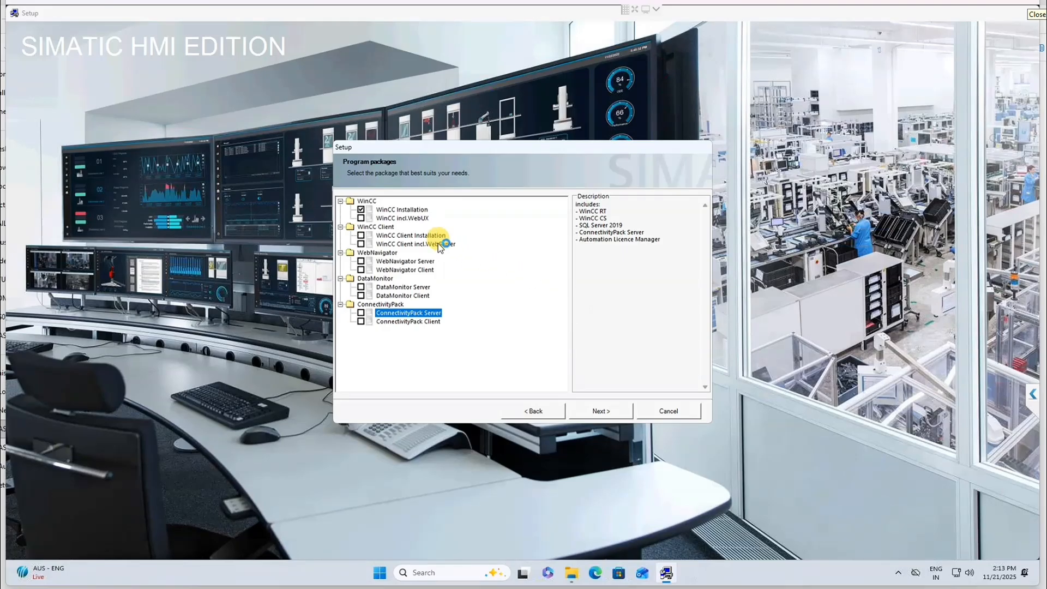
left_click(364, 210)
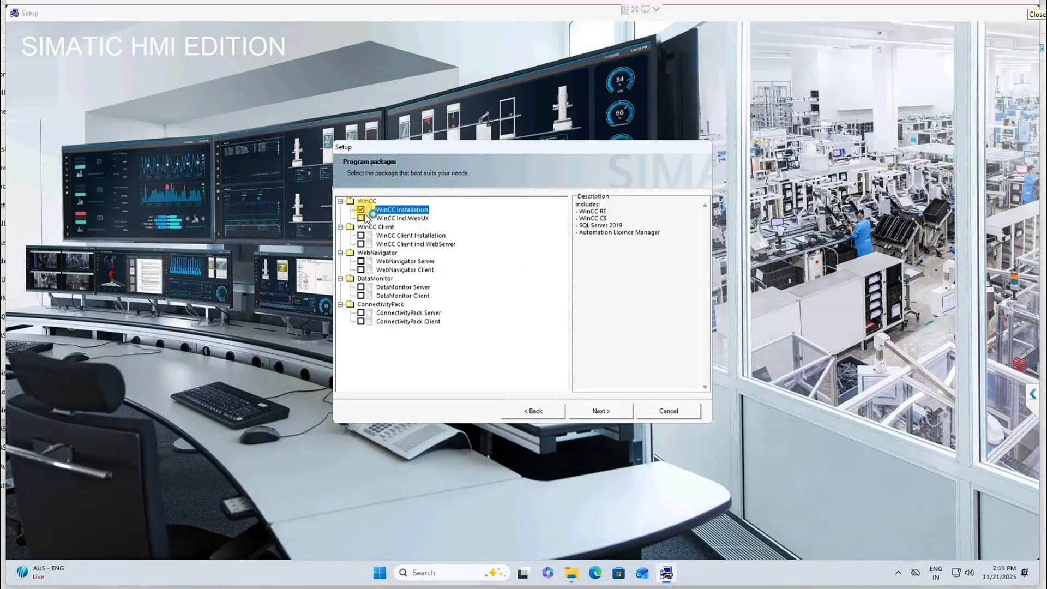
left_click(617, 413)
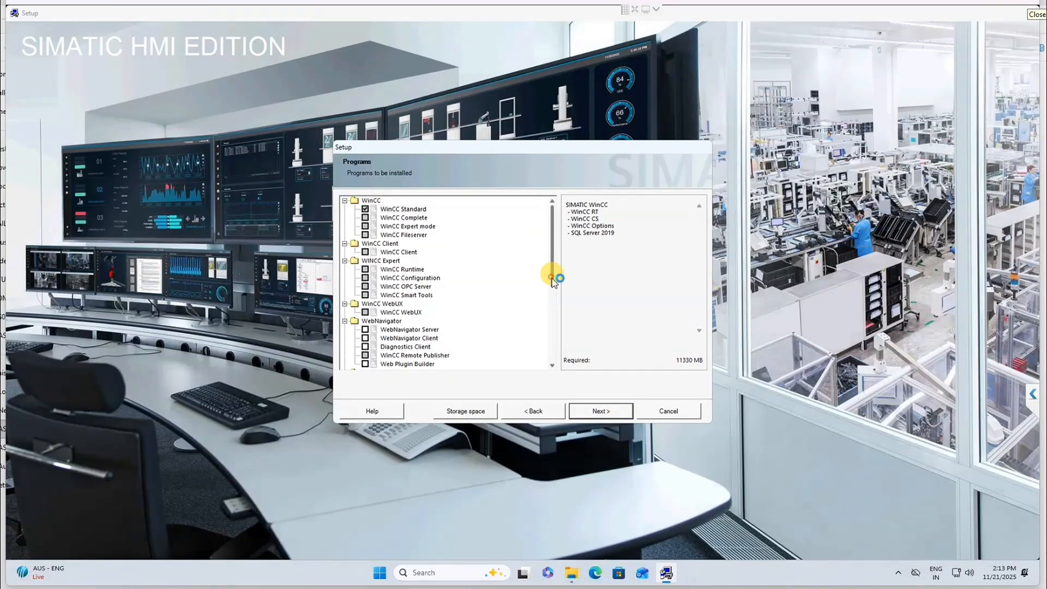
Step: Add WebNavigator Server, remove it again, then revisit the programs list
scroll(553, 297, "down", 1)
left_click_drag(552, 297, 551, 232)
left_click(365, 330)
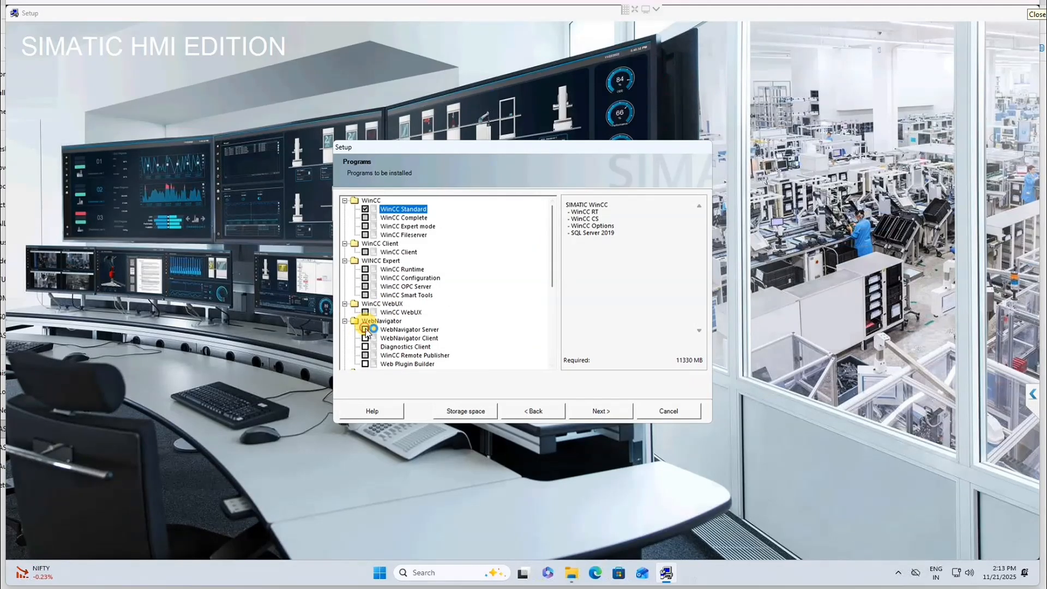
left_click(366, 330)
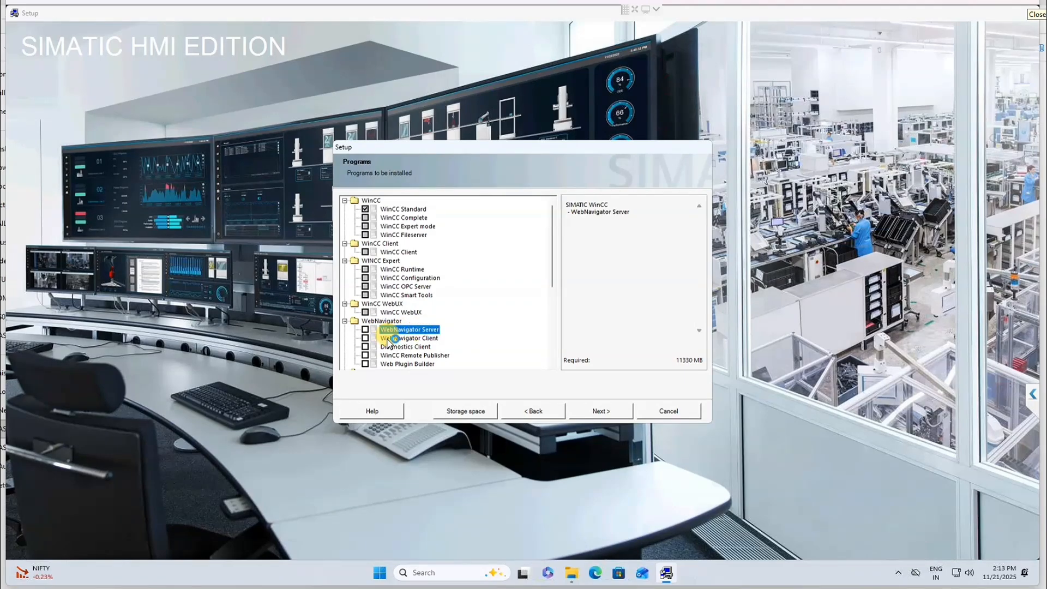
scroll(456, 361, "down", 1)
scroll(456, 361, "down", 2)
left_click(535, 410)
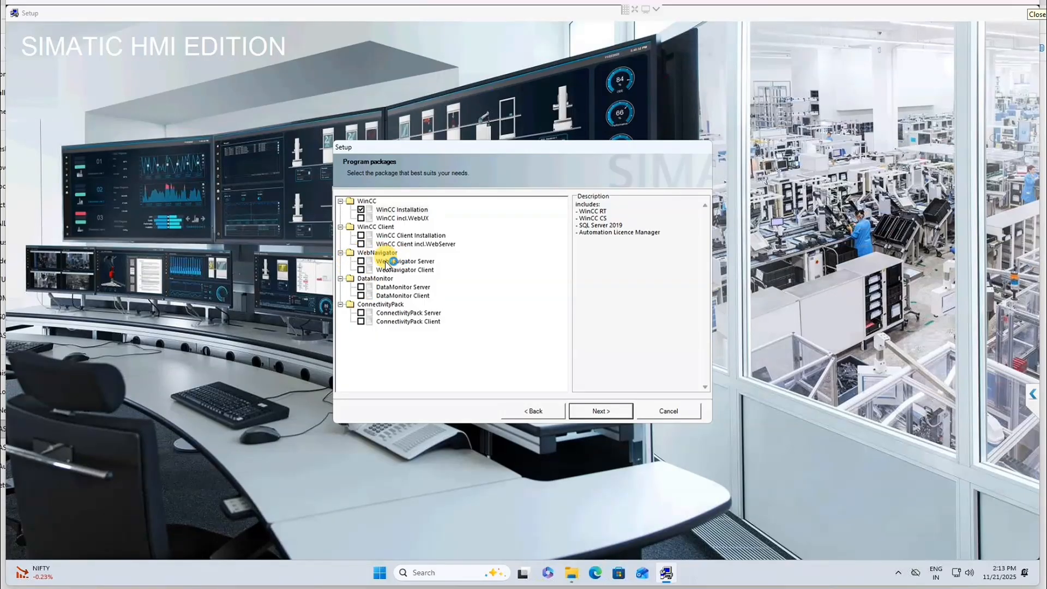
left_click(602, 413)
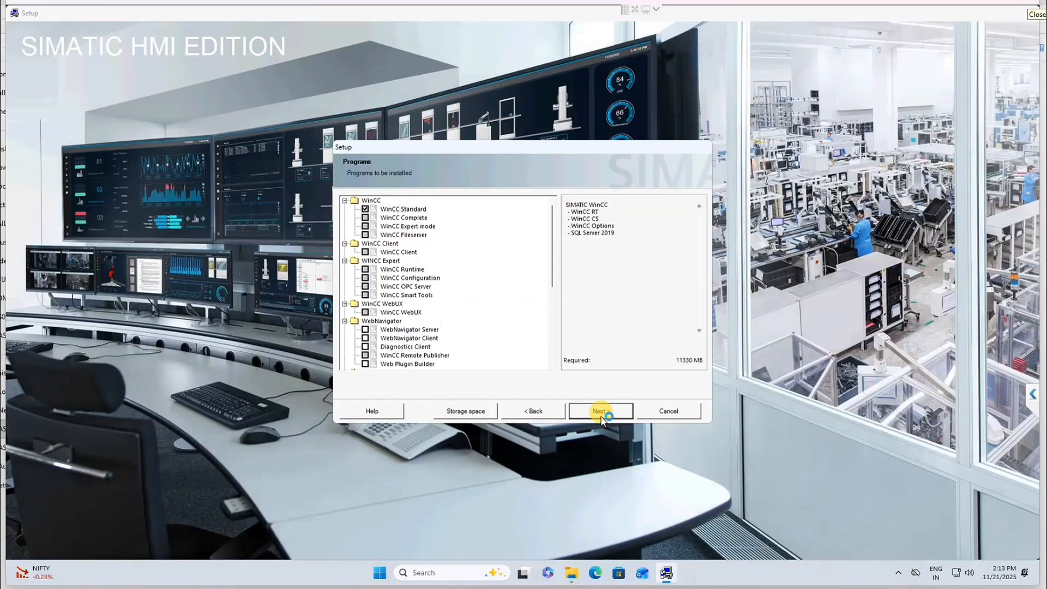
Step: Keep only WinCC Standard selected and accept the SQL Server 2019 license conditions
left_click(603, 412)
left_click_drag(554, 271, 555, 203)
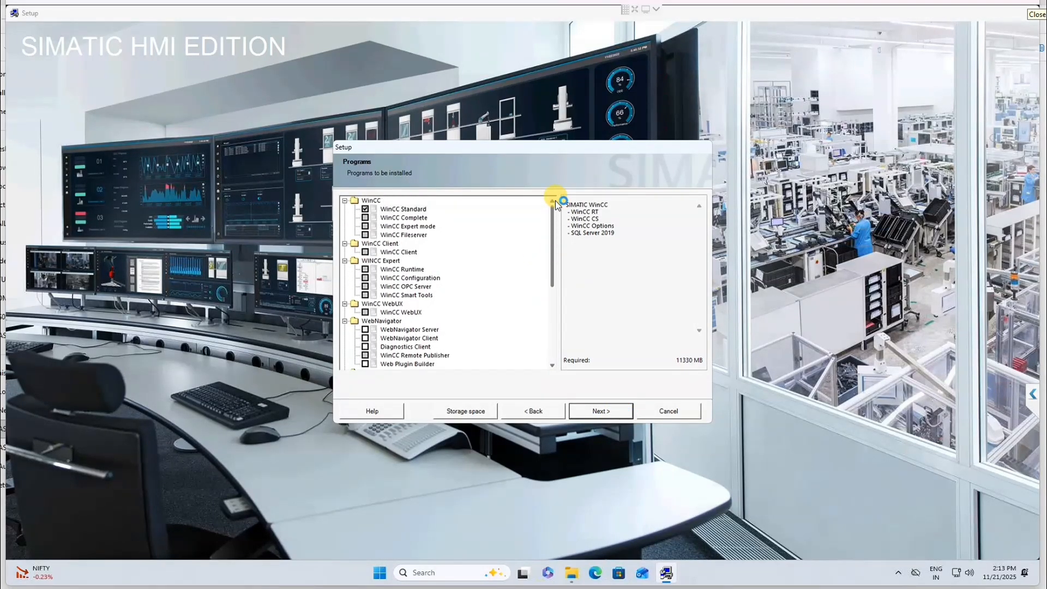
left_click(404, 210)
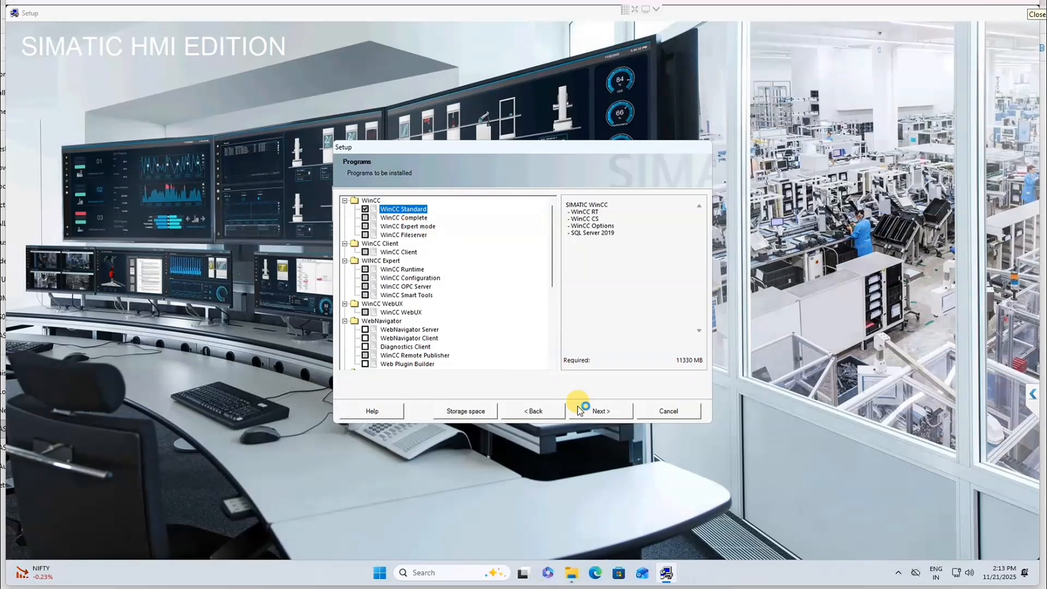
left_click(602, 412)
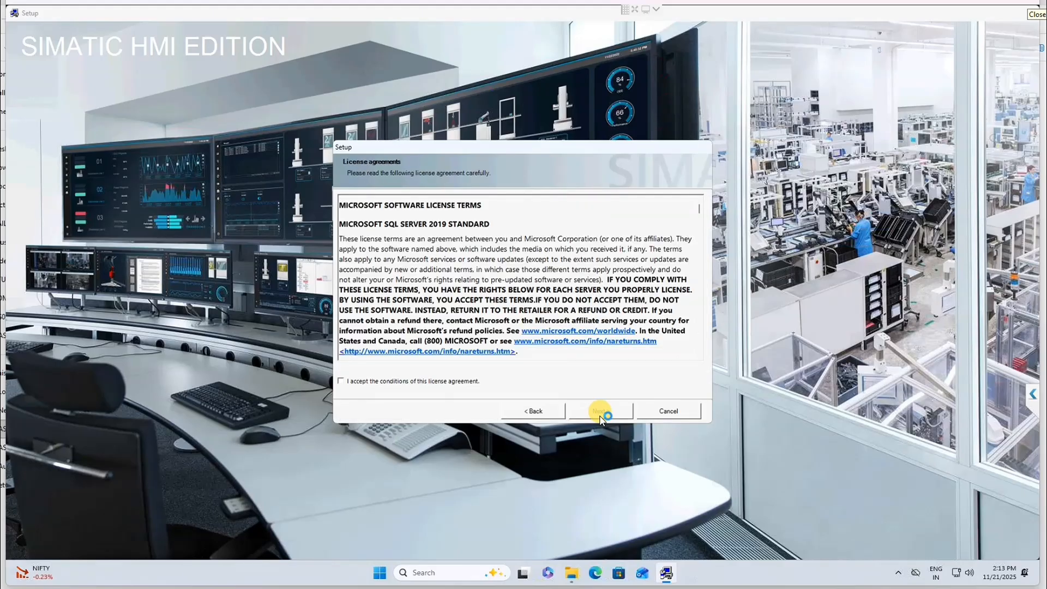
left_click(425, 380)
Step: Accept the system settings changes and start the WinCC installation from the overview
left_click(596, 418)
left_click(476, 391)
left_click(605, 406)
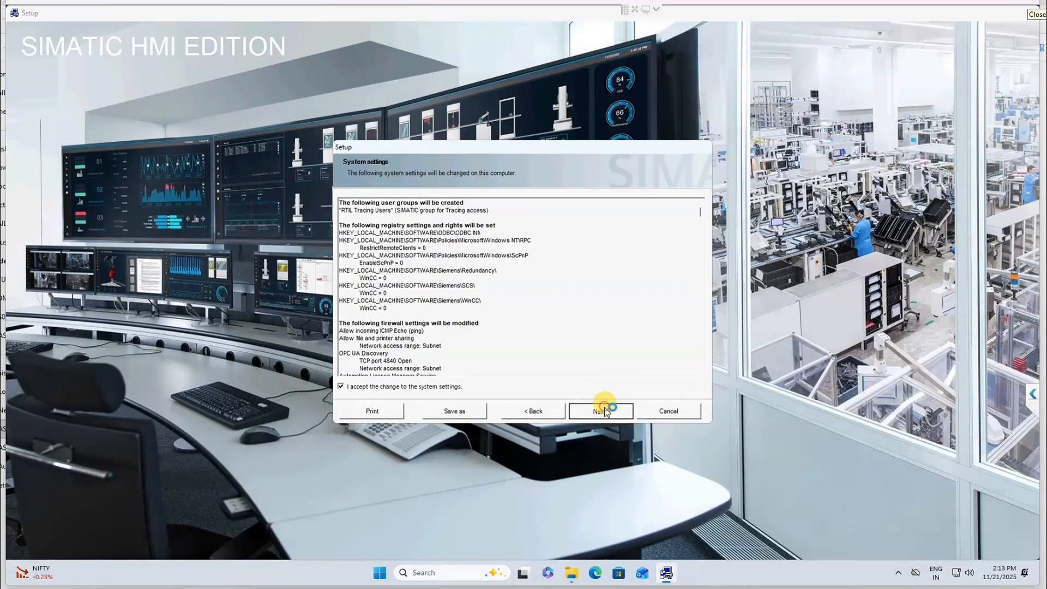
left_click(604, 407)
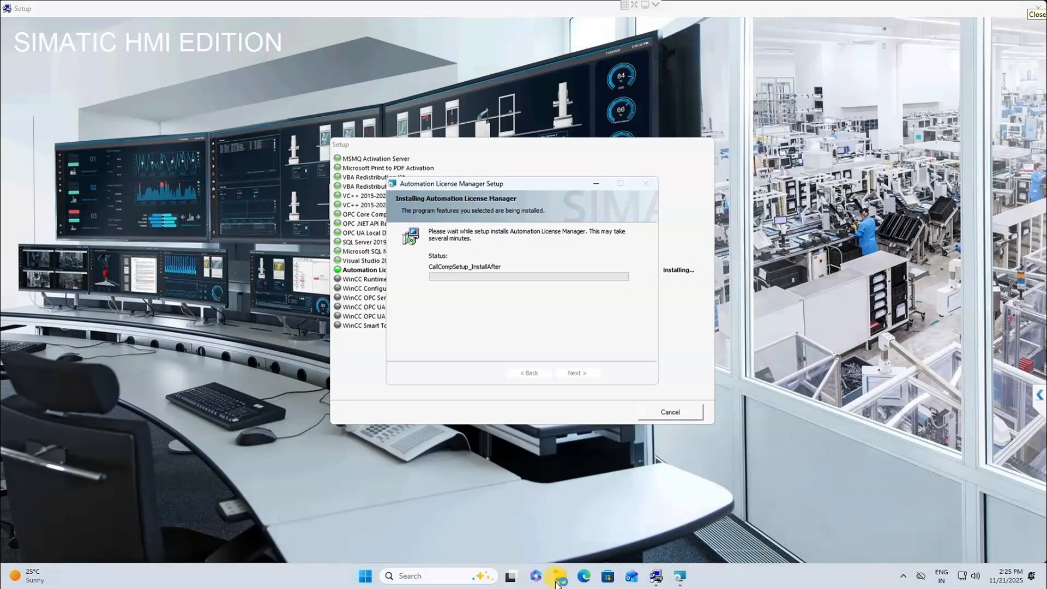
Step: Skip Edge's first-run setup without syncing or importing Google data, then minimize the browser
left_click(584, 577)
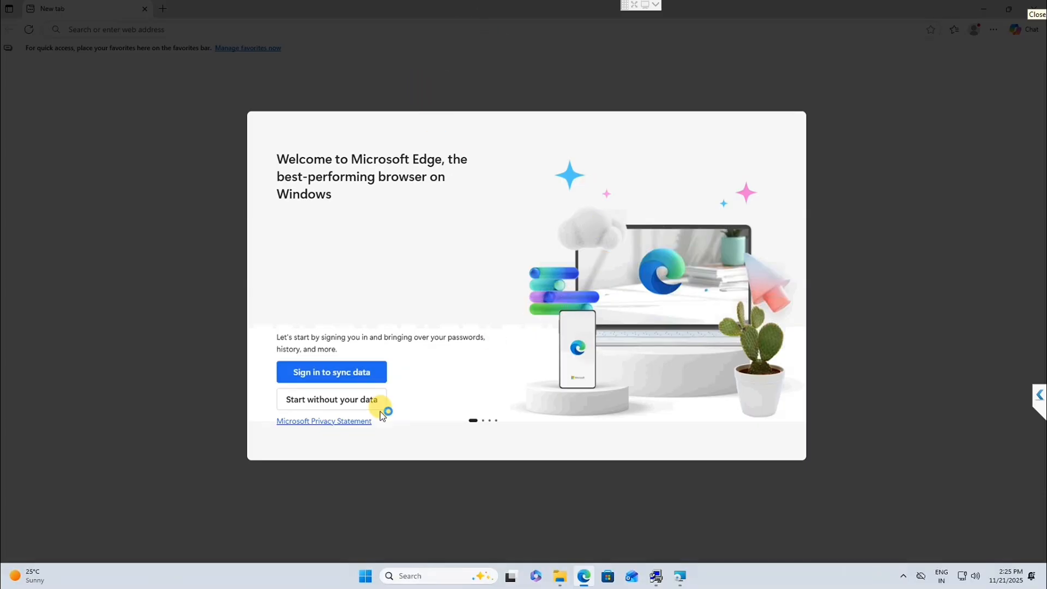
left_click(352, 401)
left_click(353, 406)
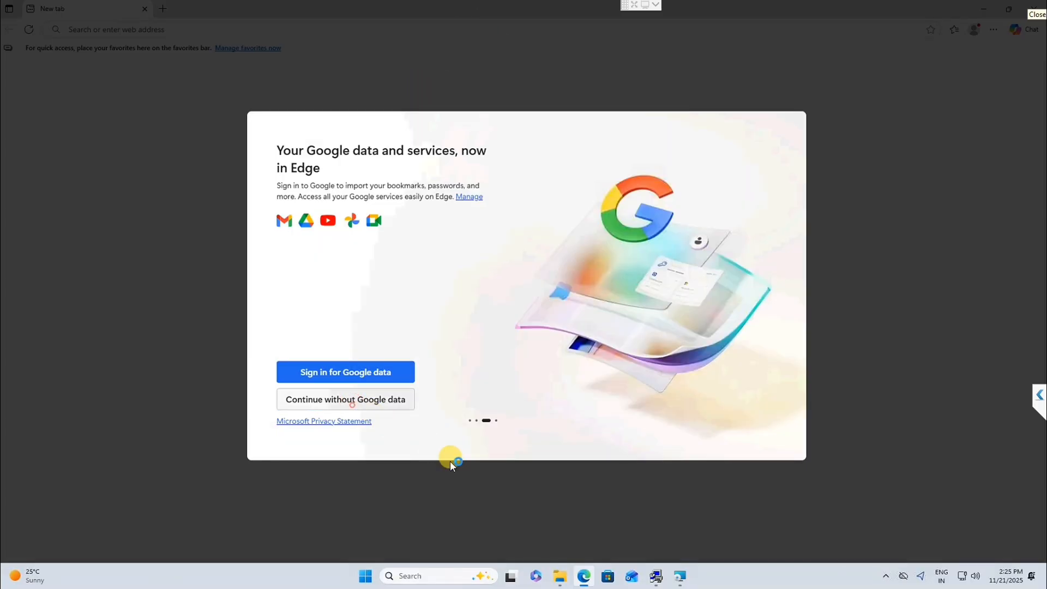
left_click(390, 405)
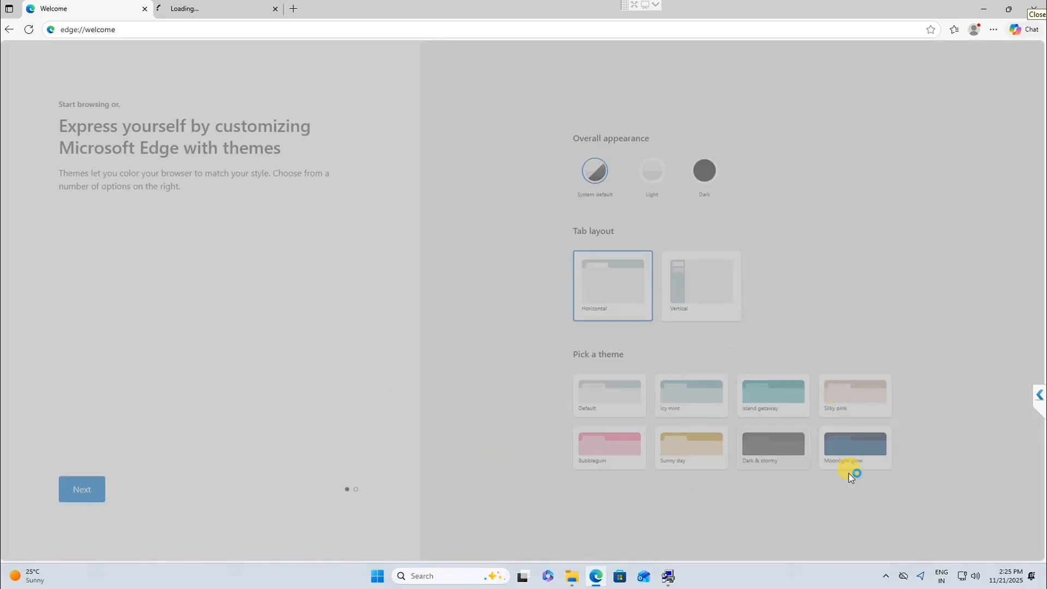
left_click(986, 9)
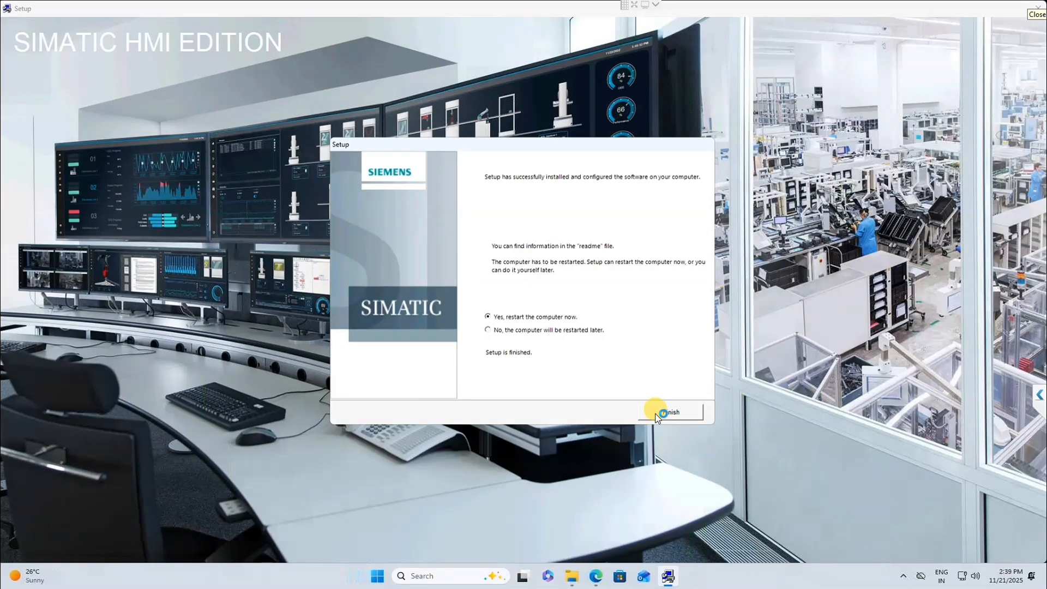
Step: Finish setup with a restart, refresh the desktop, and launch SIMATIC WinCC
left_click(675, 418)
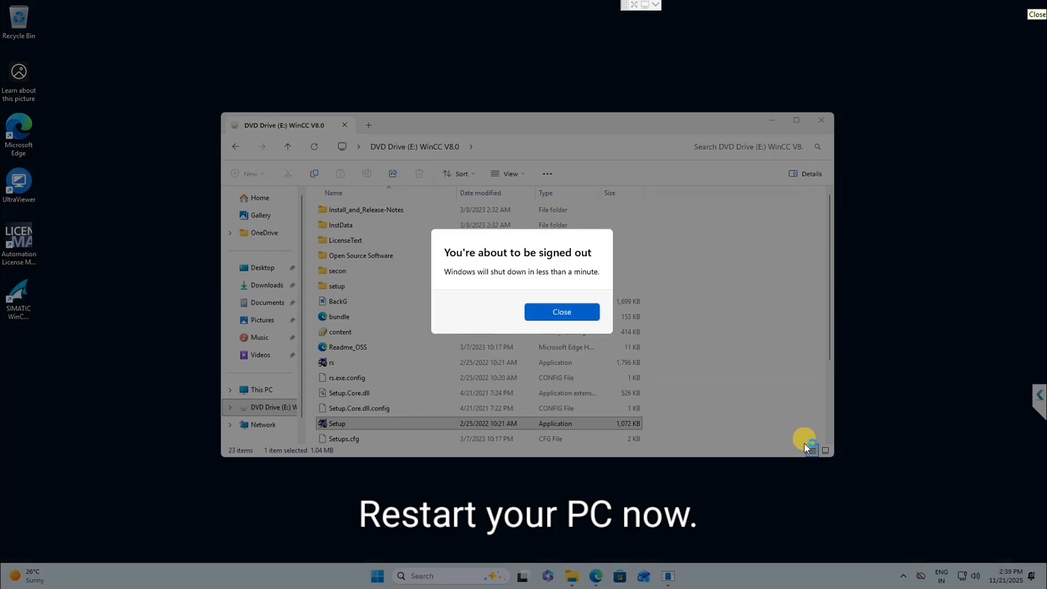
left_click(543, 311)
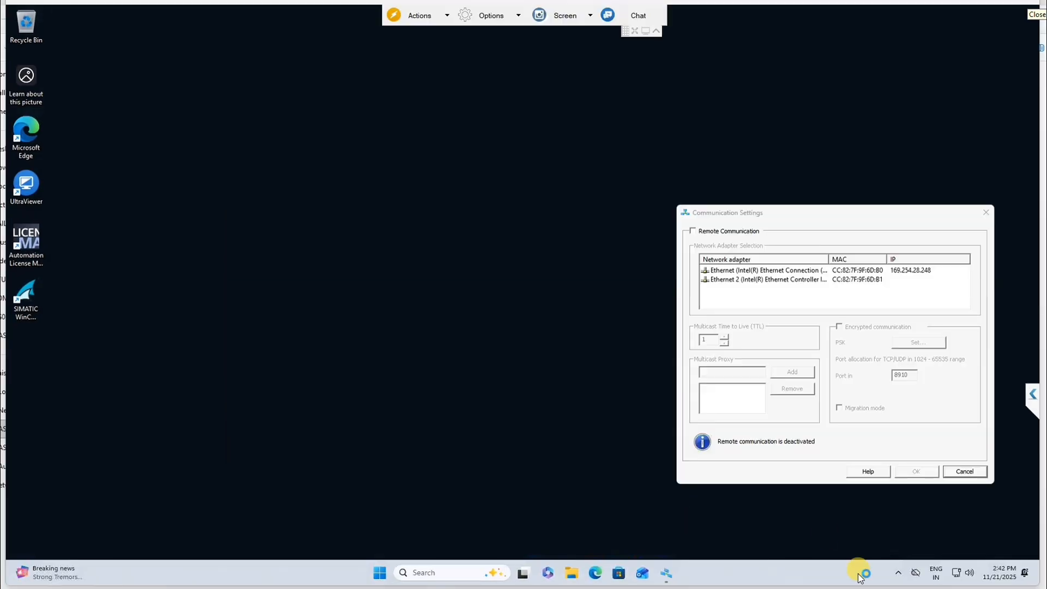
right_click(197, 58)
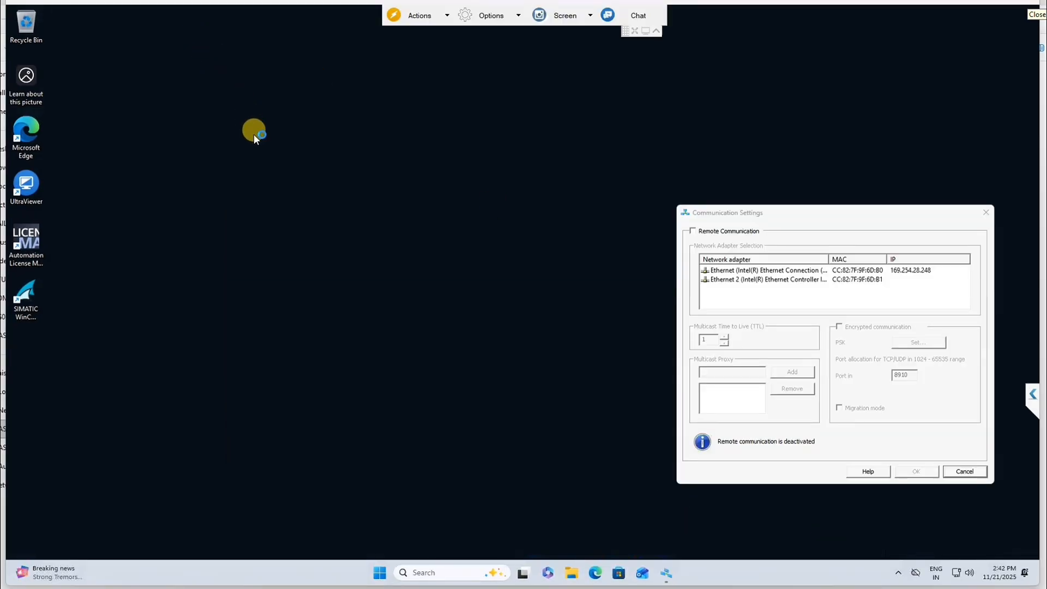
left_click(238, 102)
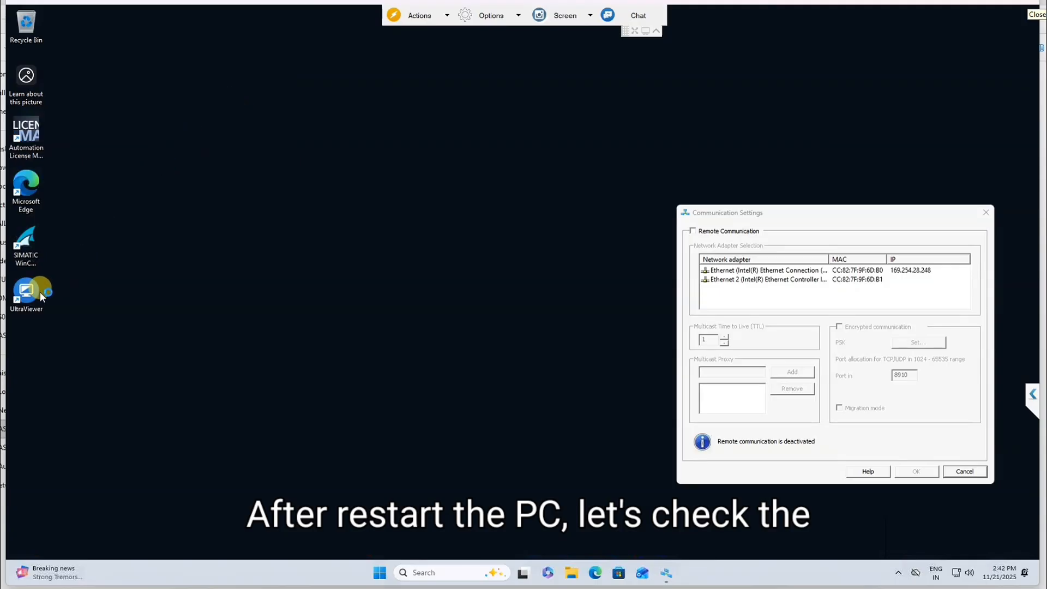
double_click(27, 248)
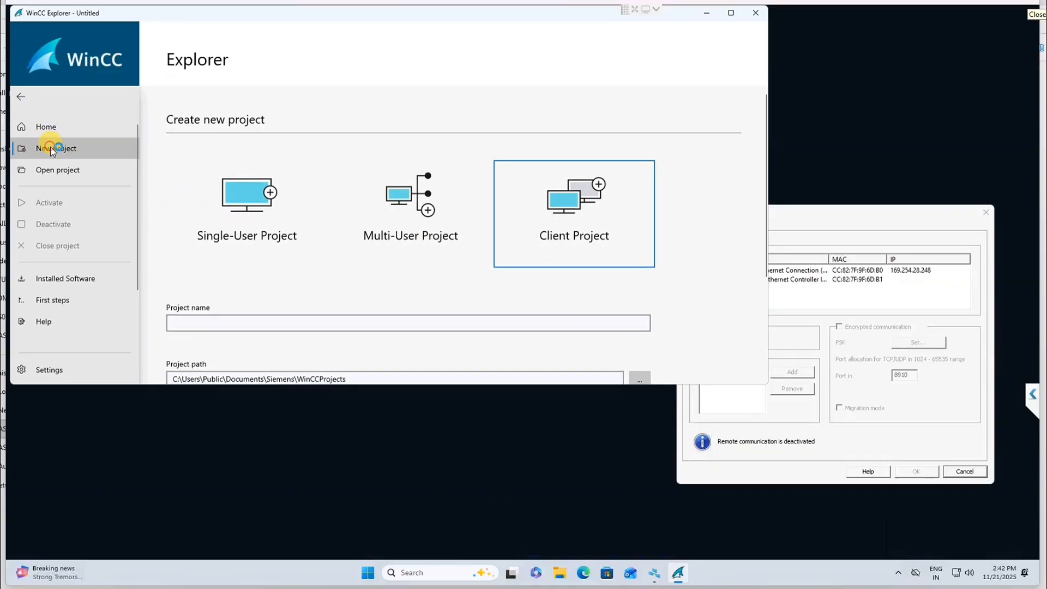
Step: Create a new project named 'demo' in the default WinCC projects folder
left_click(77, 147)
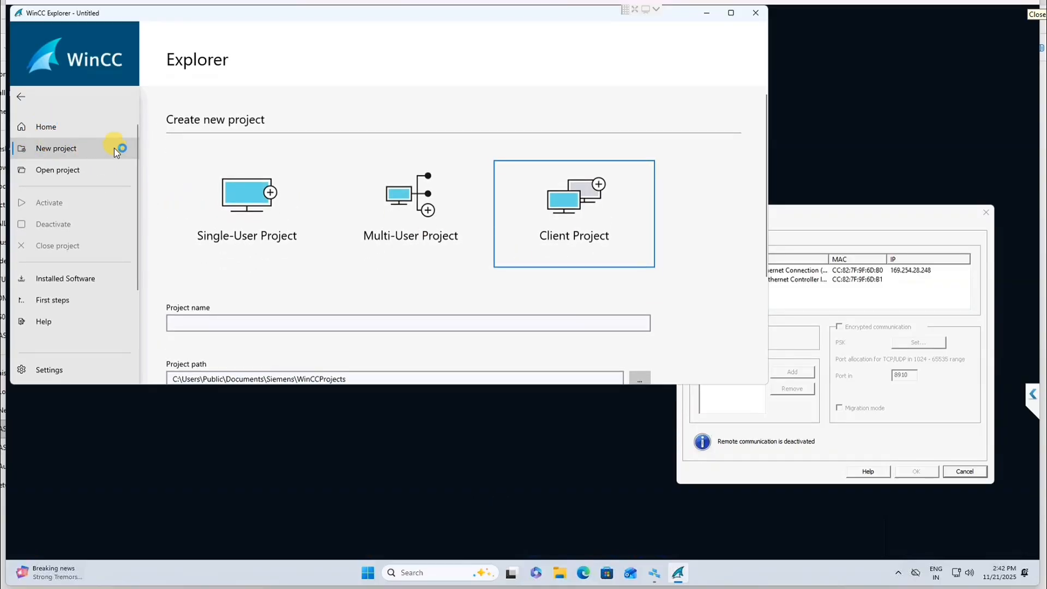
left_click(243, 323)
type("demo")
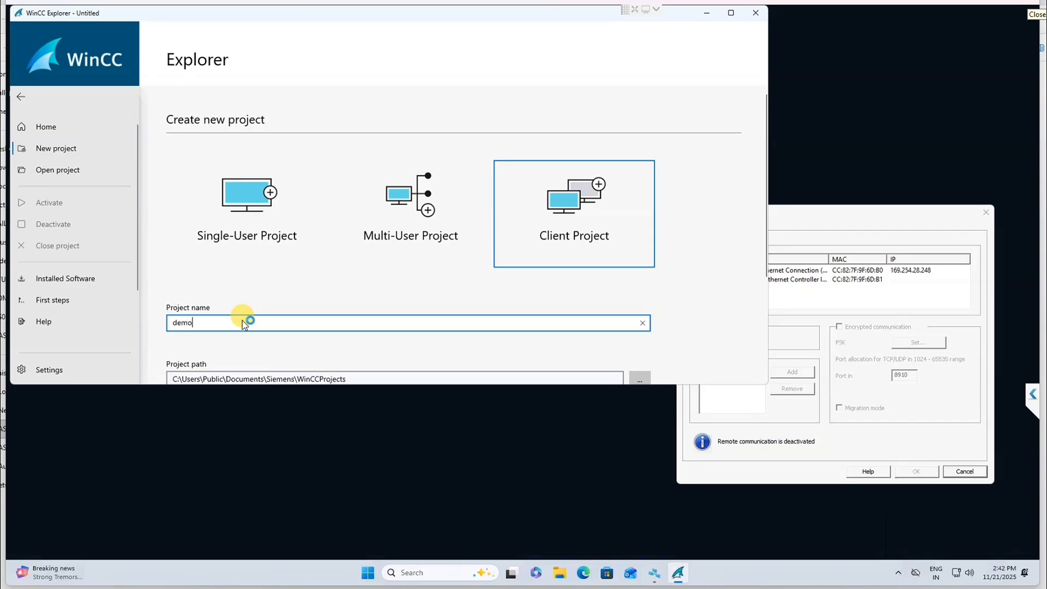
left_click(734, 14)
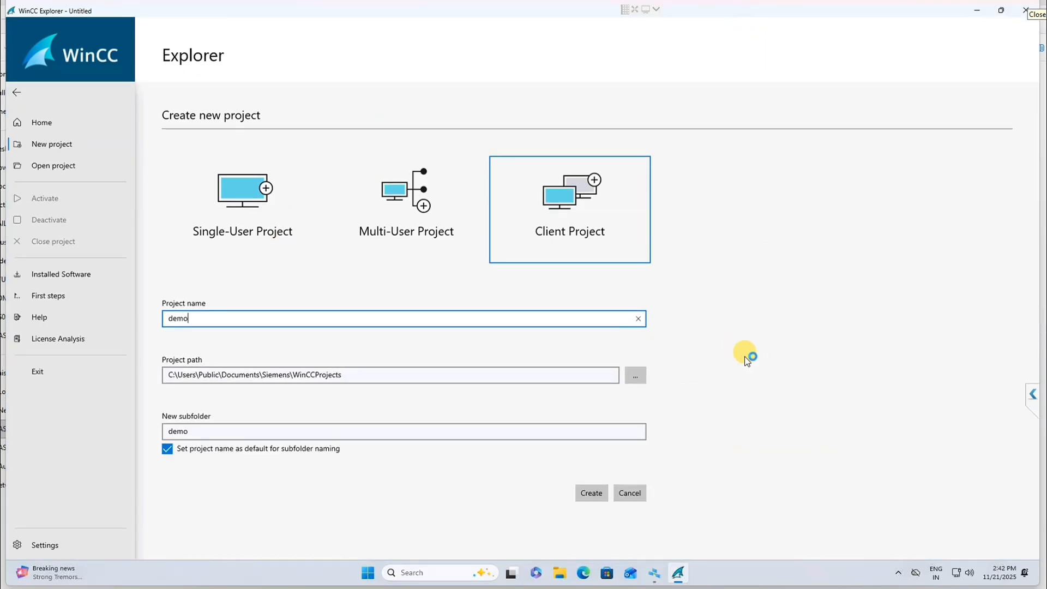
left_click(601, 494)
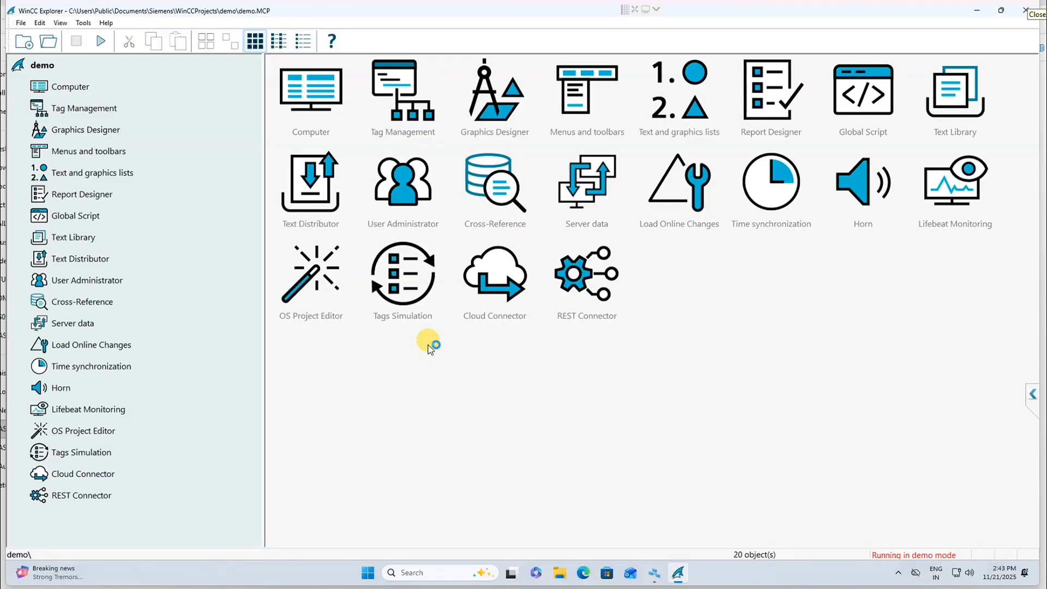
Step: Add a new picture to the project in Graphics Designer
left_click(85, 128)
right_click(299, 135)
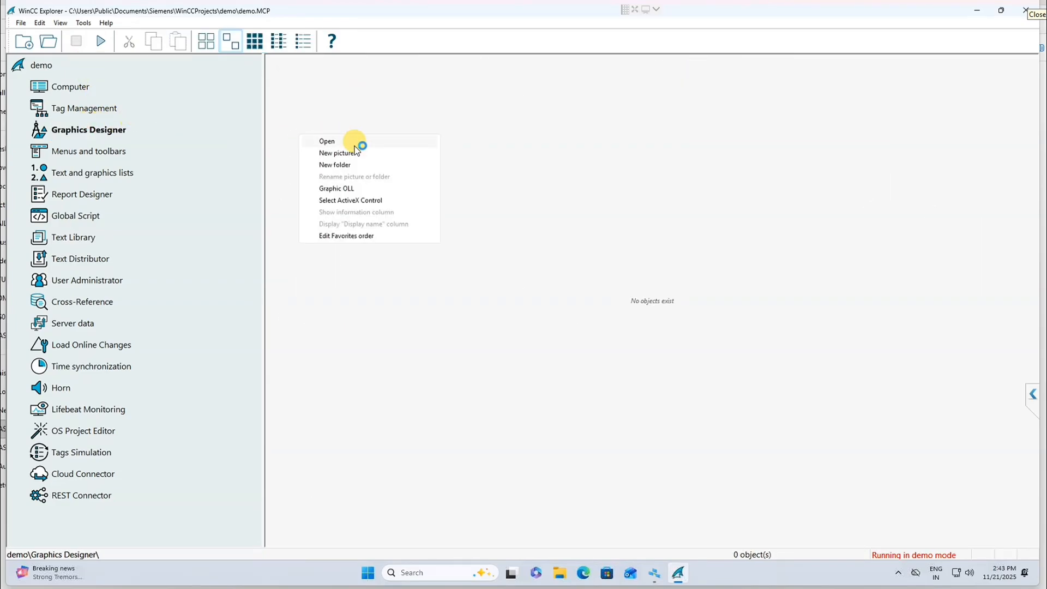
left_click(355, 152)
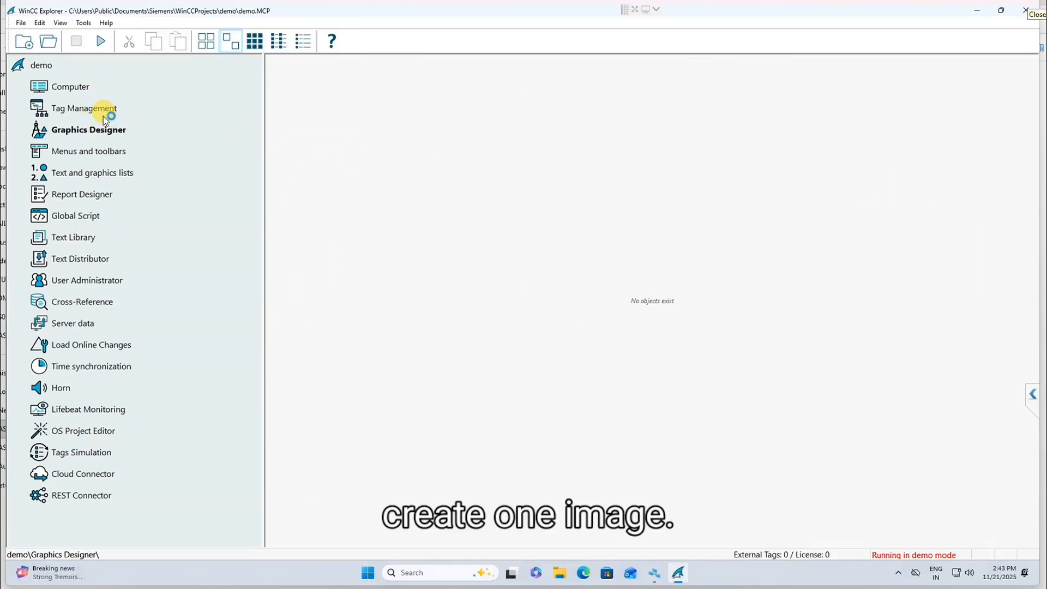
Step: Create a new group named 'test' under Internal tags in Tag Management
left_click(89, 107)
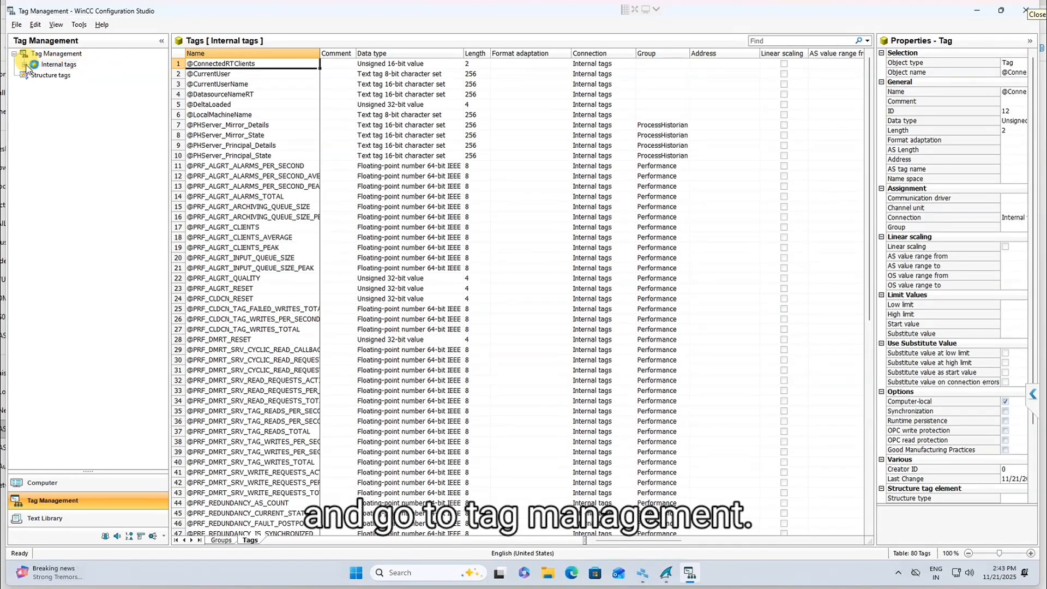
left_click(24, 65)
left_click(60, 66)
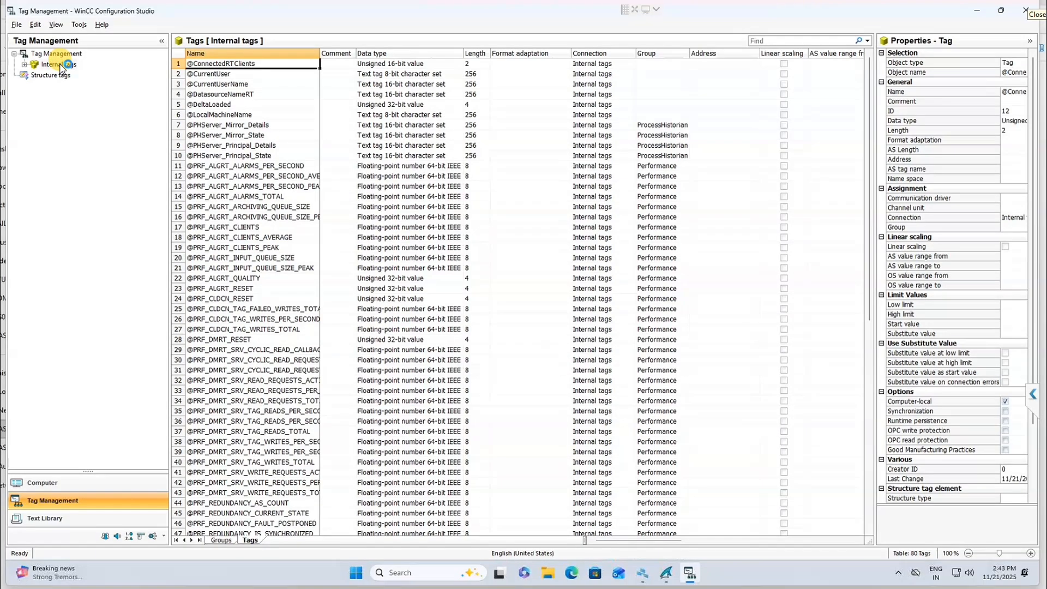
left_click(26, 65)
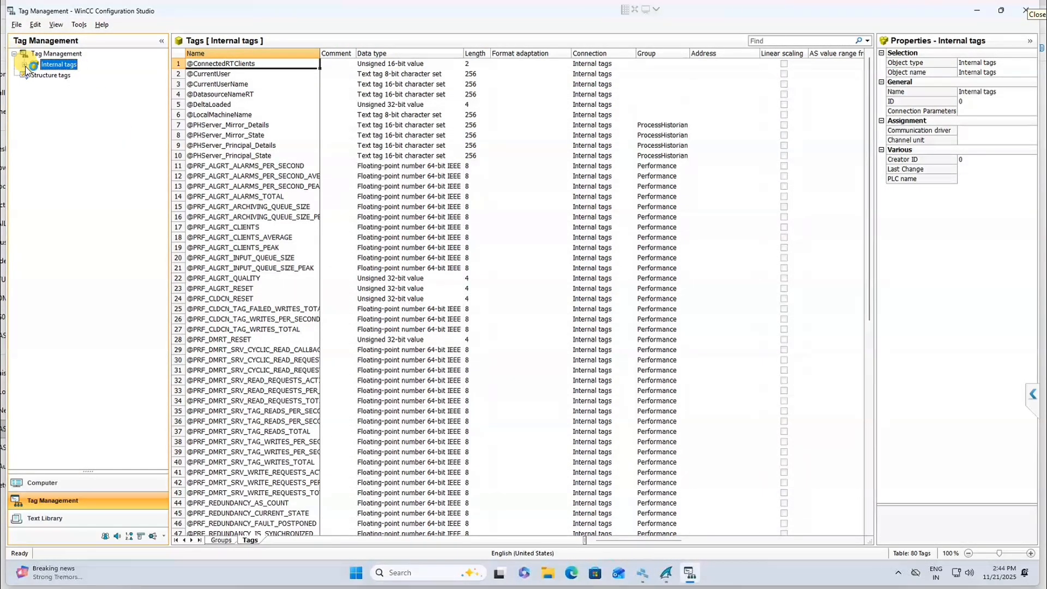
left_click(24, 65)
right_click(71, 70)
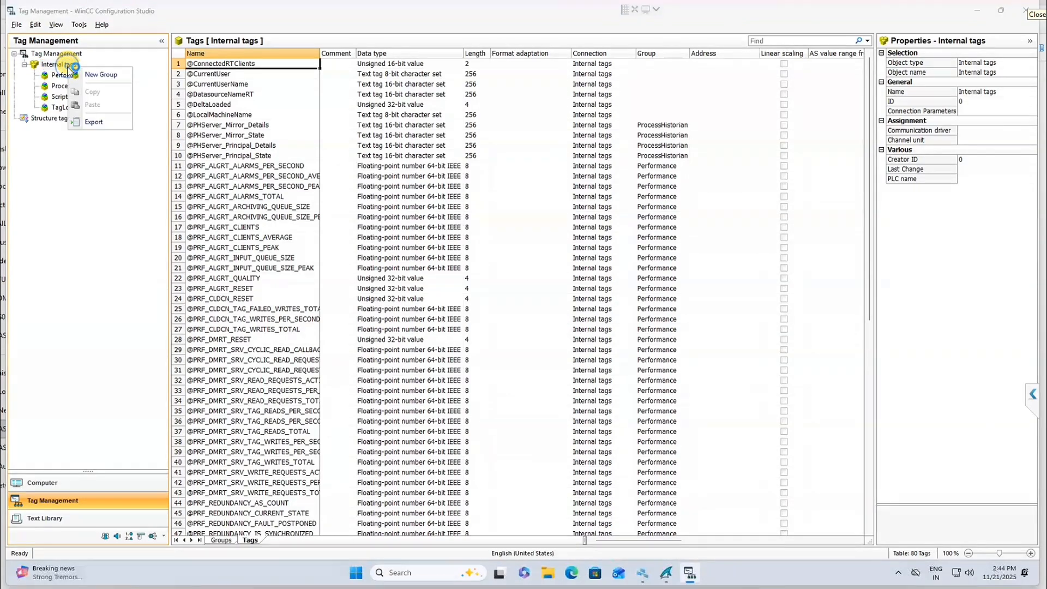
left_click(104, 74)
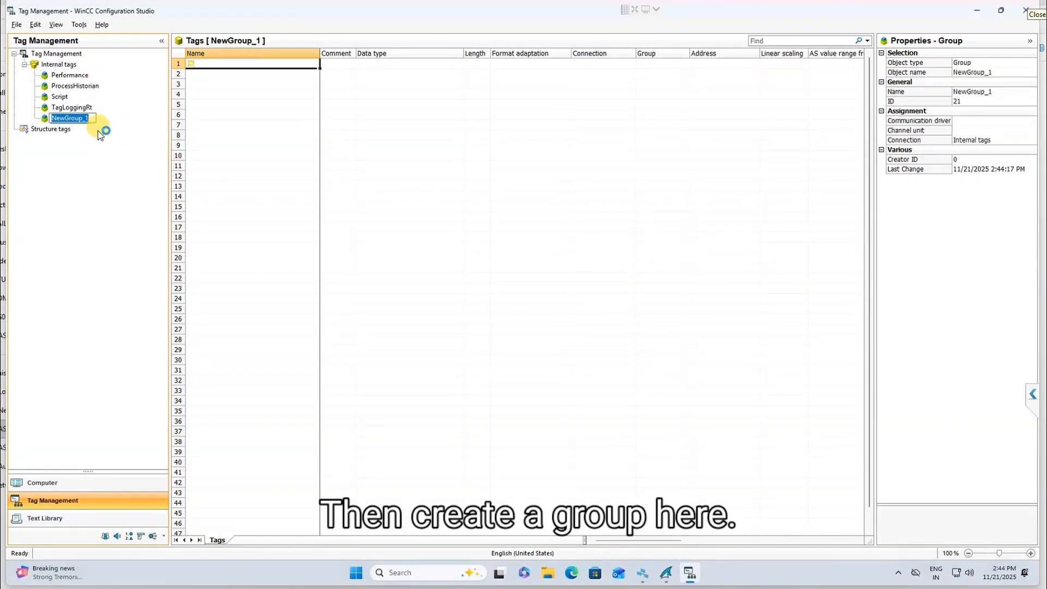
type("test")
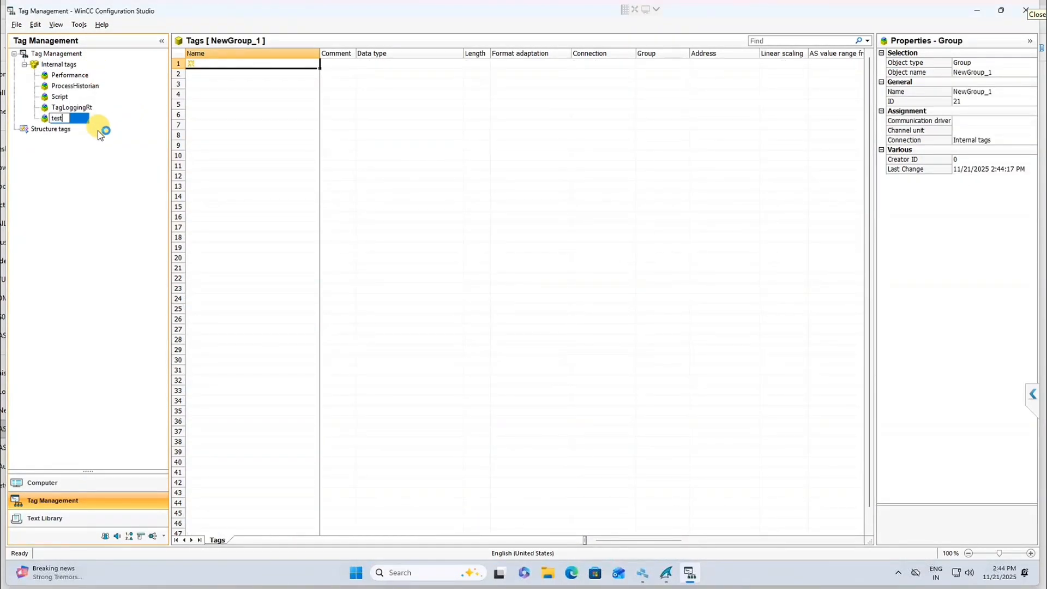
key("Return")
Step: Add the tag in0 to the test group
left_click(265, 63)
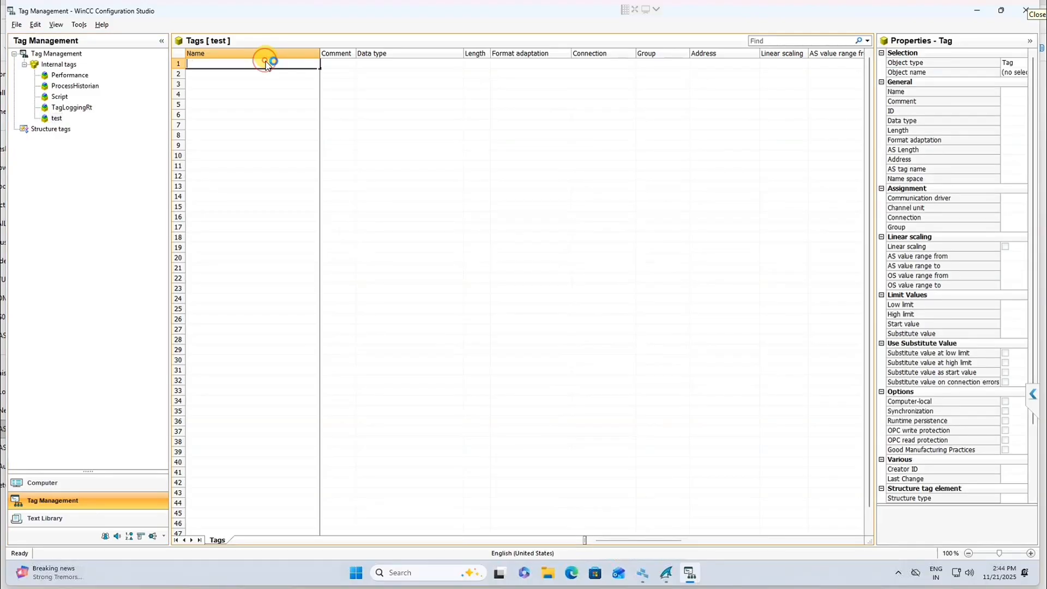
type("in0")
key("Return")
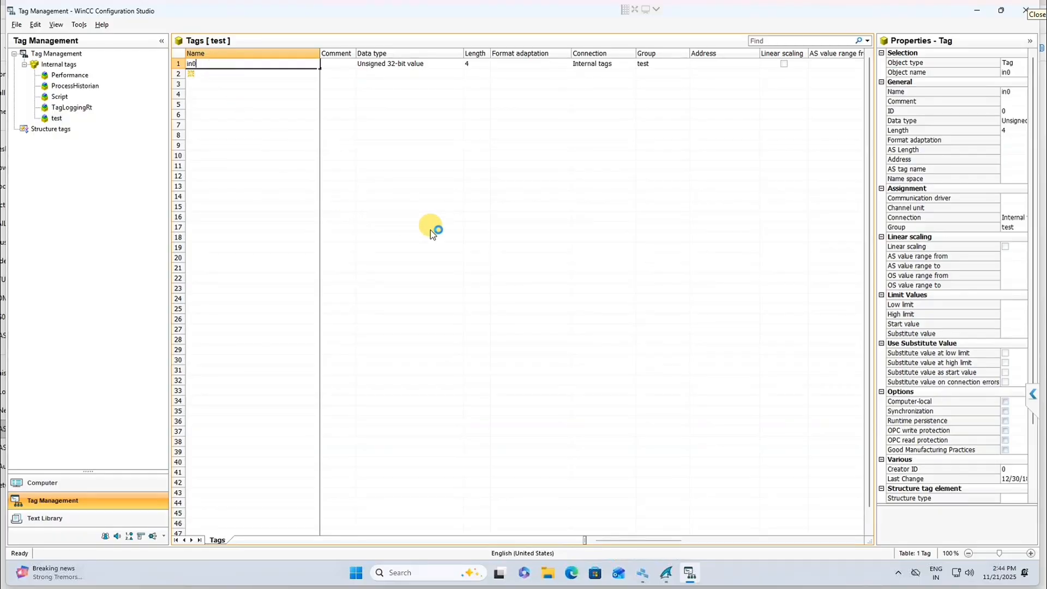
Step: Define NewPdl0.Pdl as the project's start picture
left_click(666, 573)
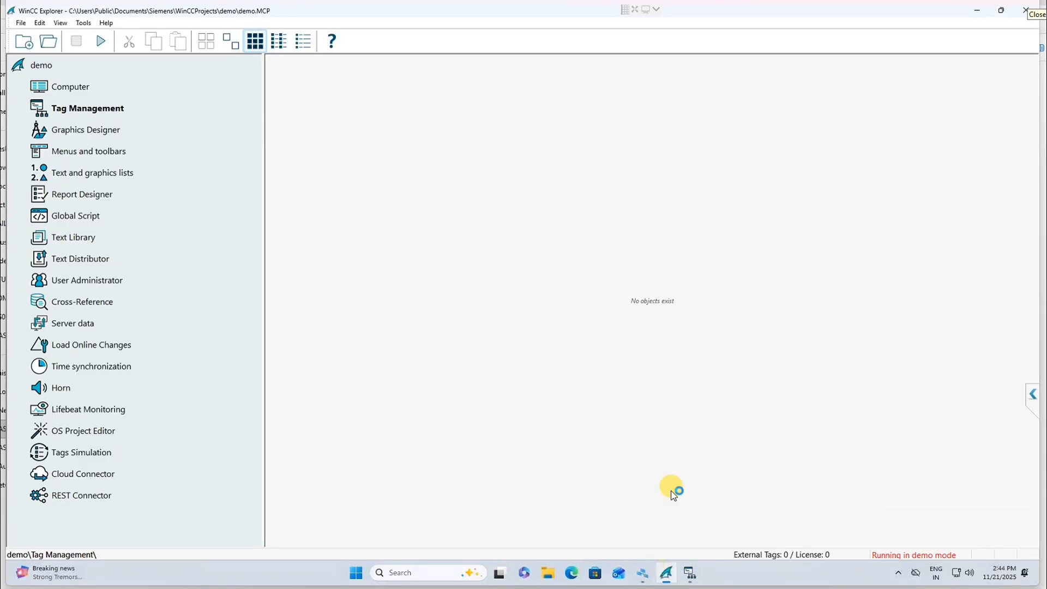
left_click(63, 136)
right_click(300, 95)
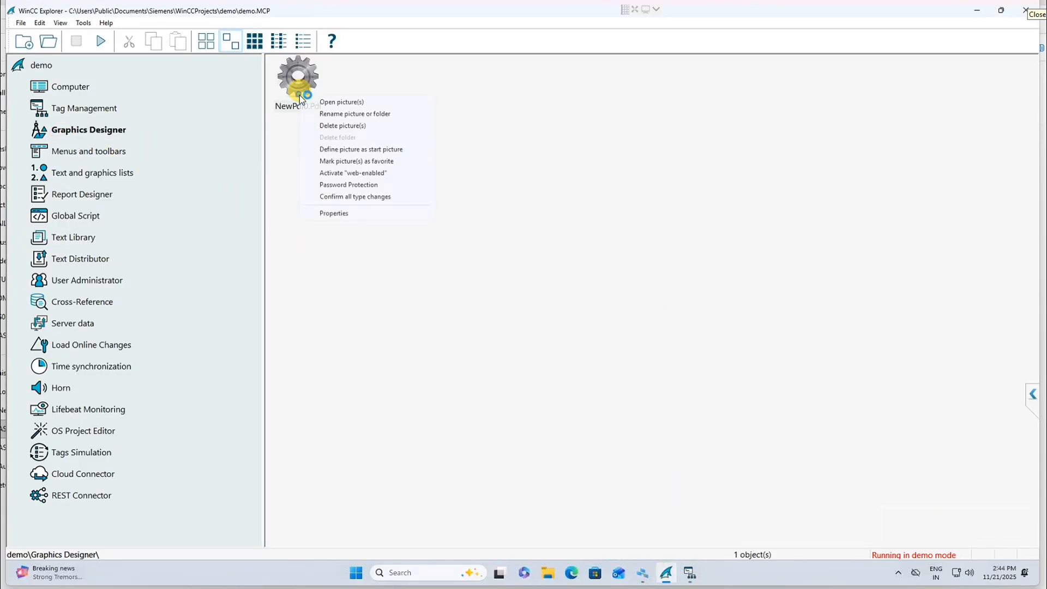
left_click(347, 147)
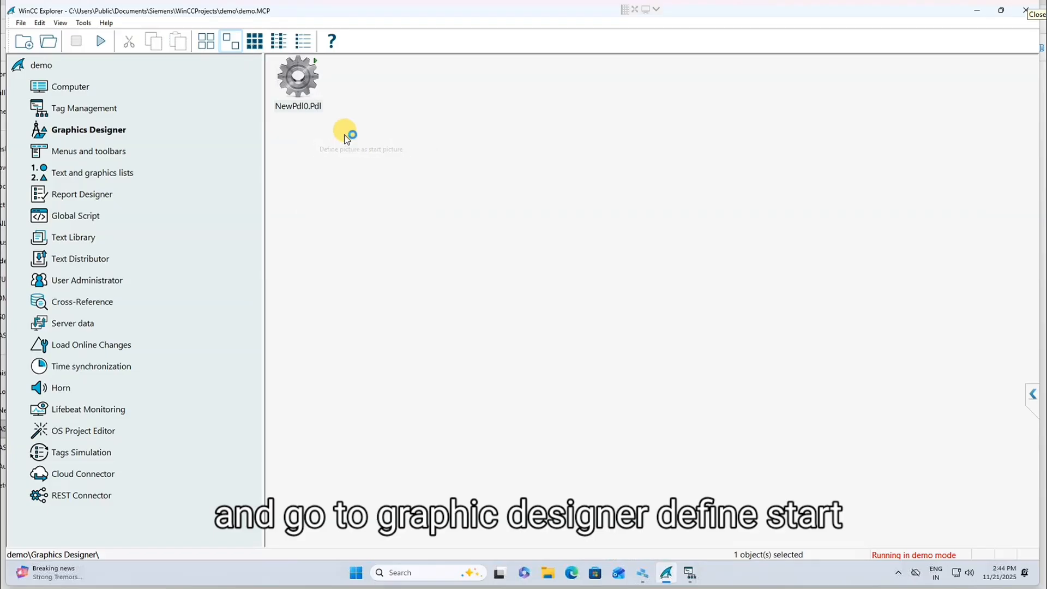
Step: Open NewPdl0.Pdl in Graphics Designer, dismiss the tips dialog, and shrink the editor window
double_click(297, 93)
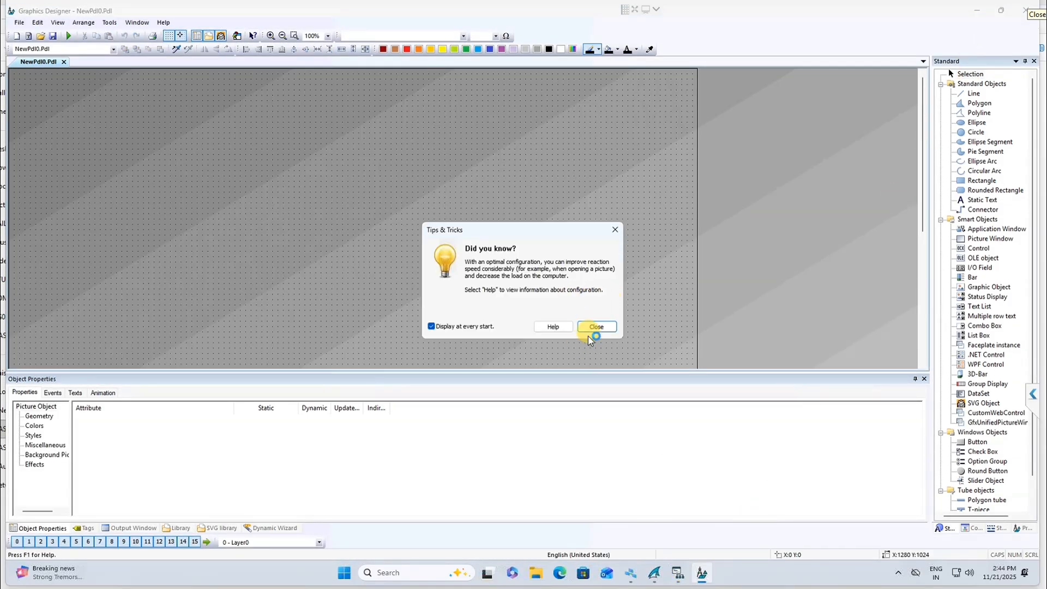
left_click(596, 323)
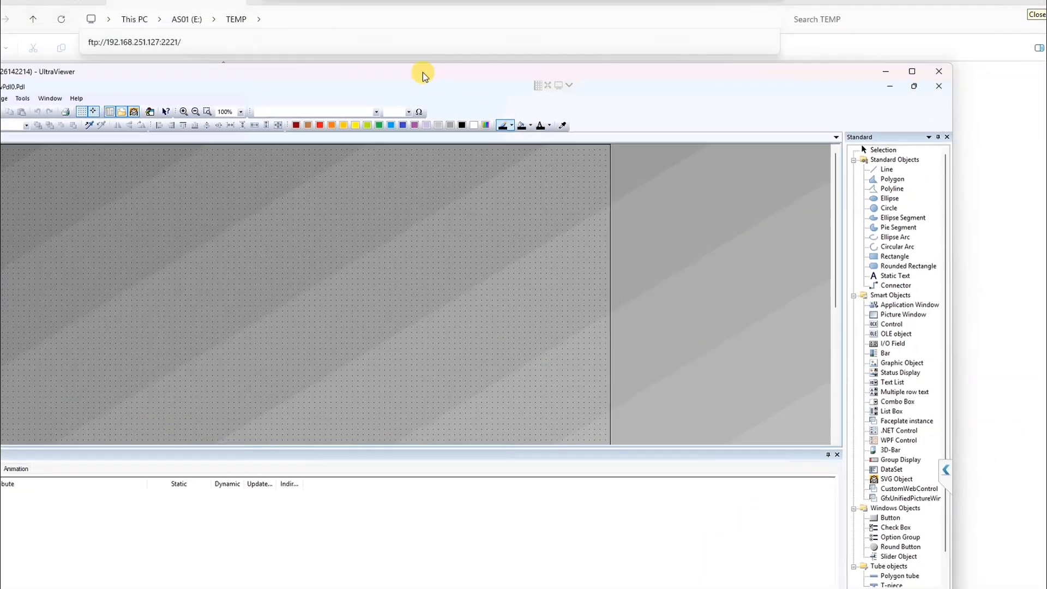
left_click_drag(423, 75, 514, 15)
double_click(514, 14)
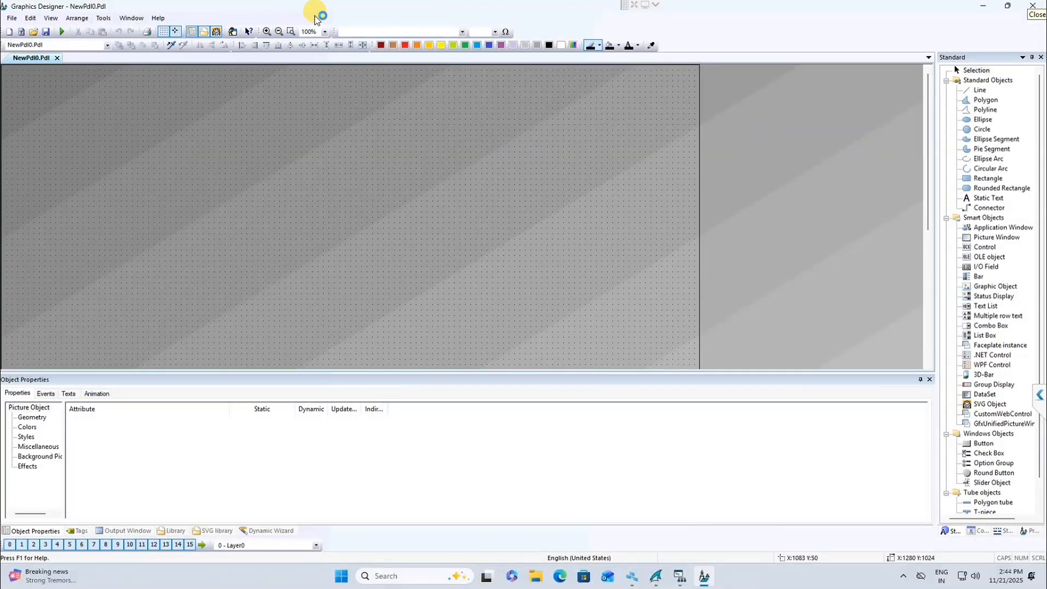
left_click_drag(365, 7, 683, 77)
Step: Auto-fill tags in1 and in2 below in0 in the test group
left_click(680, 577)
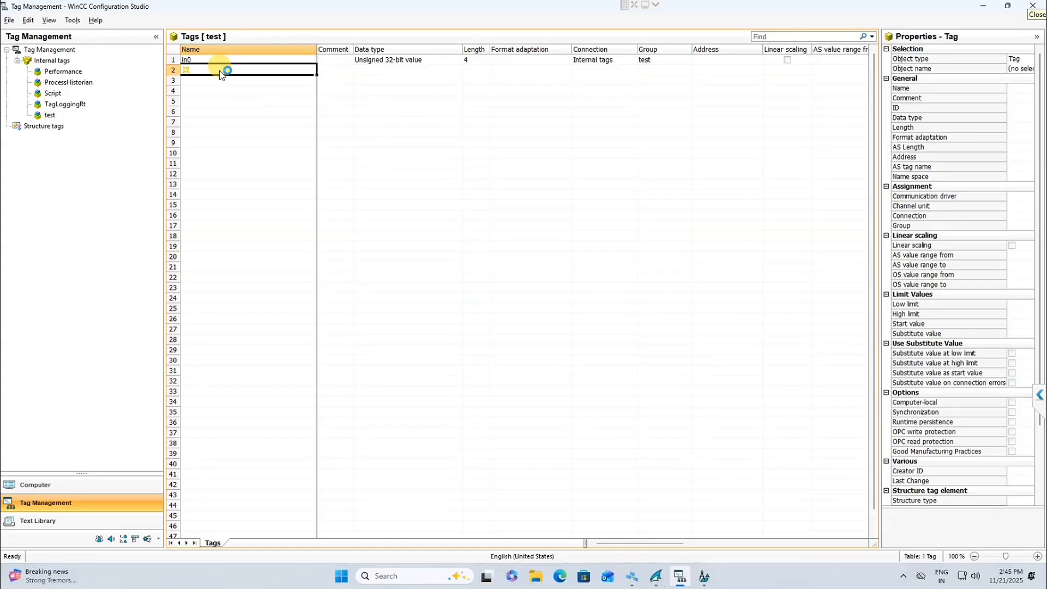
left_click(314, 60)
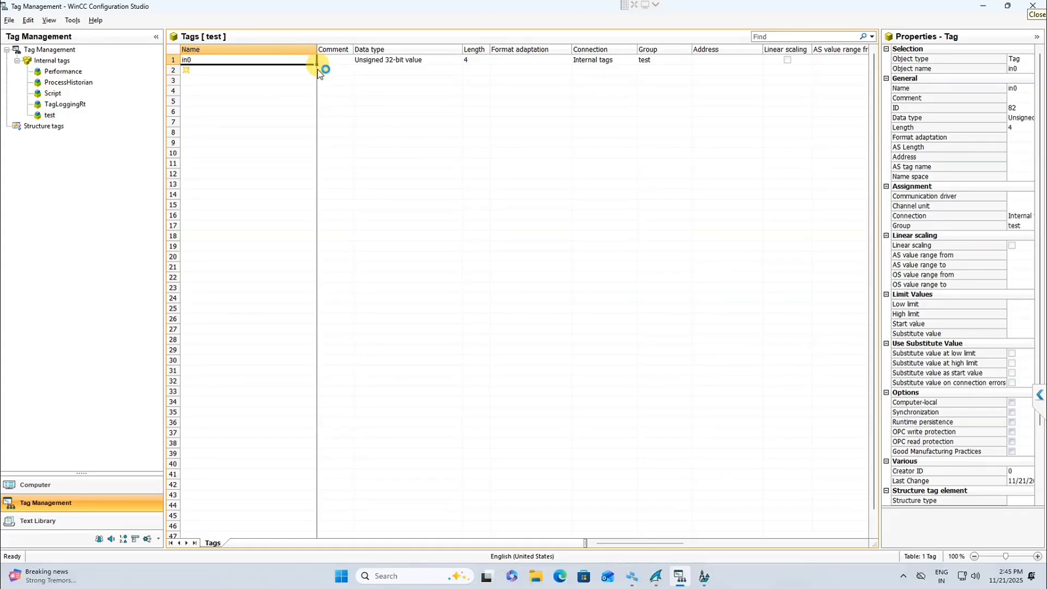
left_click_drag(322, 66, 327, 87)
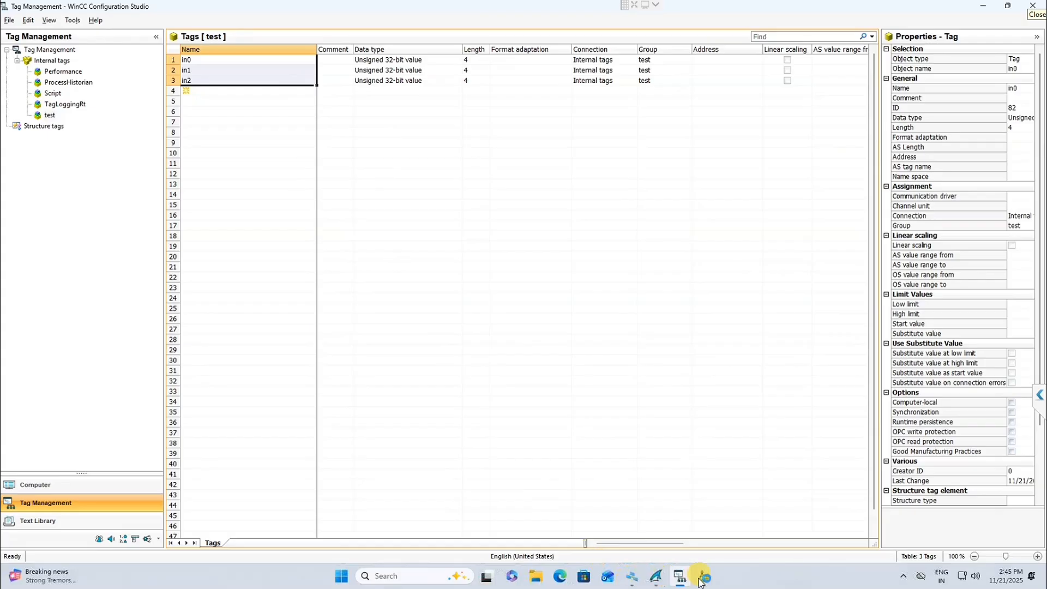
Step: Place the tag table on the left and the picture editor on the right
left_click(1008, 5)
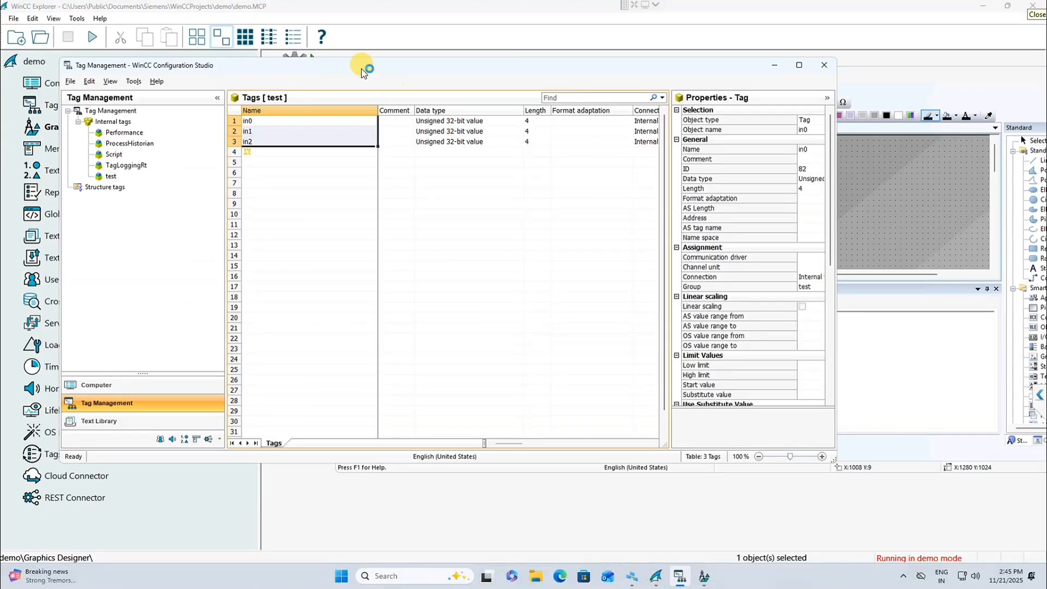
left_click_drag(277, 63, 143, 125)
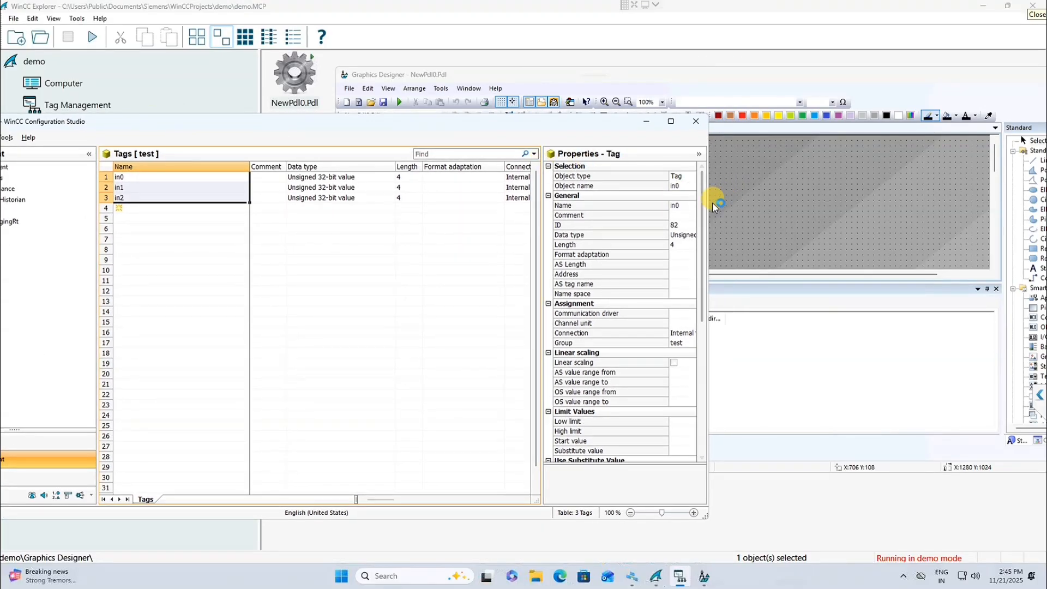
left_click(756, 195)
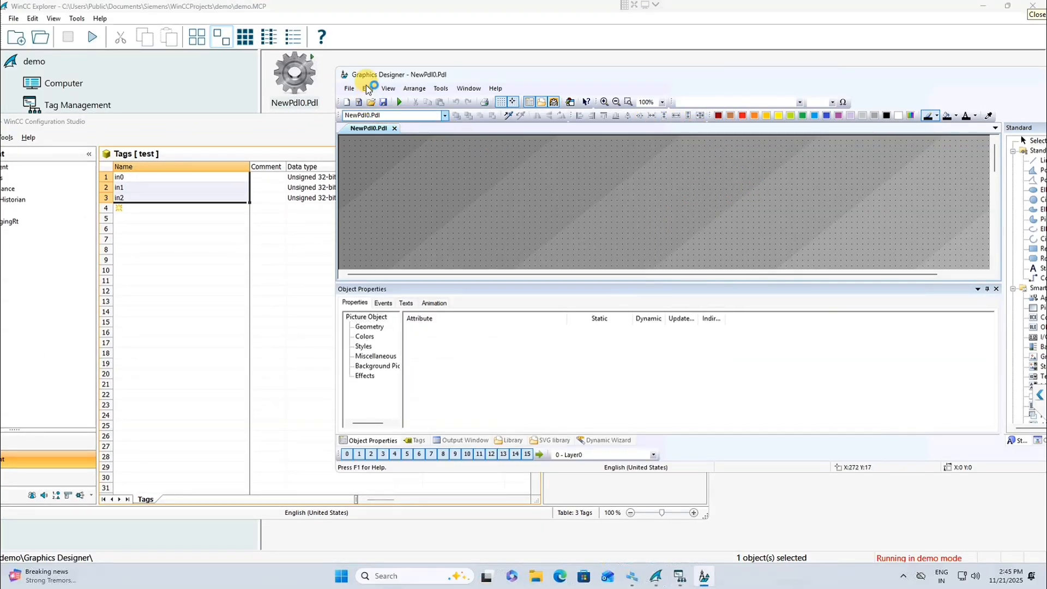
left_click_drag(425, 76, 589, 86)
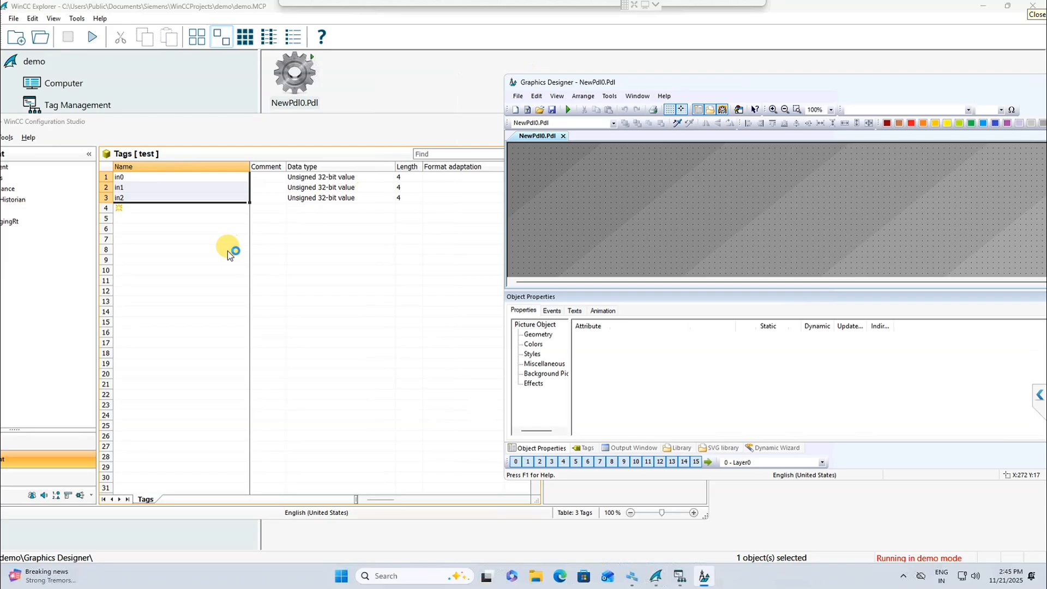
Step: Select the in0–in2 tag rows, then pick the in0 name and drag it to the right
left_click(104, 180)
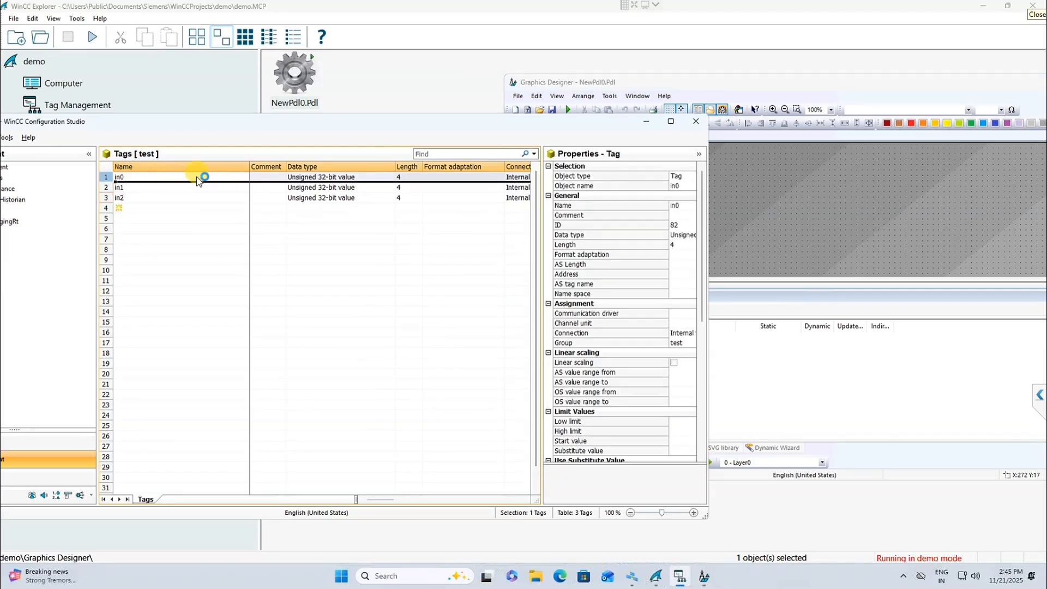
left_click_drag(227, 180, 227, 204)
left_click(331, 394)
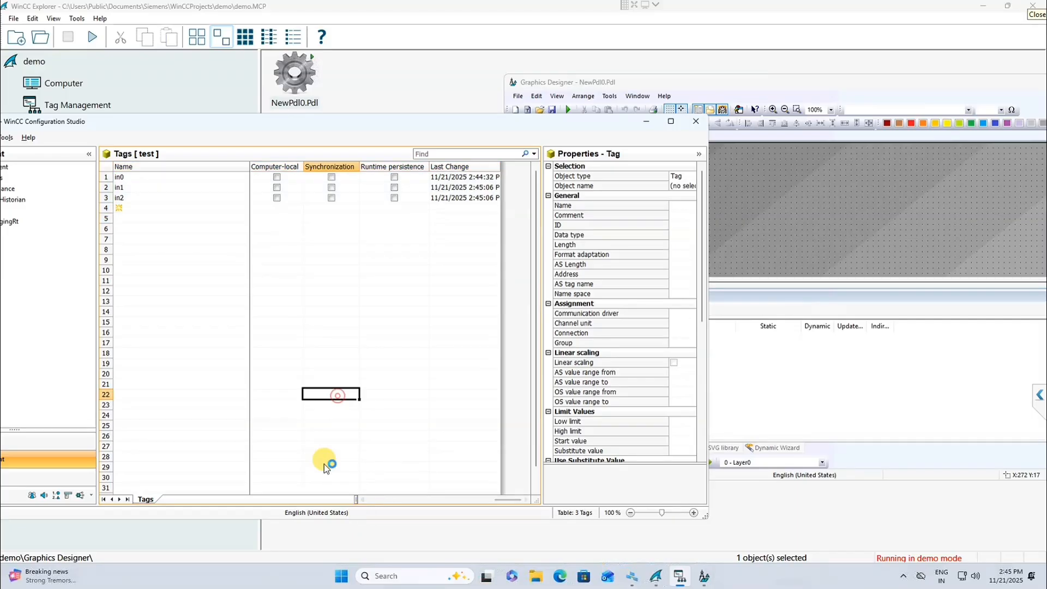
left_click_drag(430, 515, 180, 240)
left_click(104, 177)
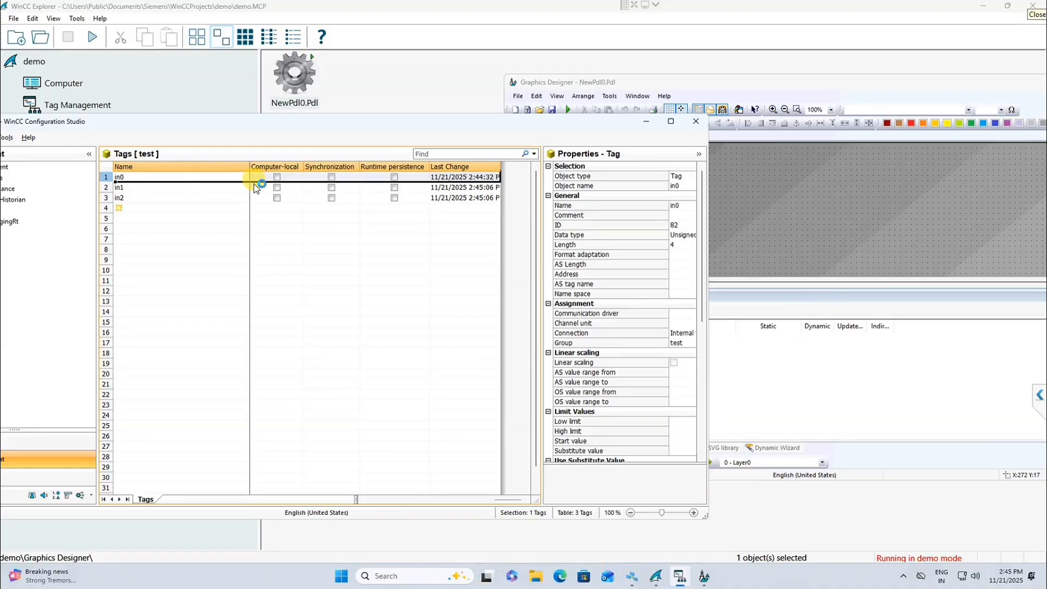
left_click(226, 198)
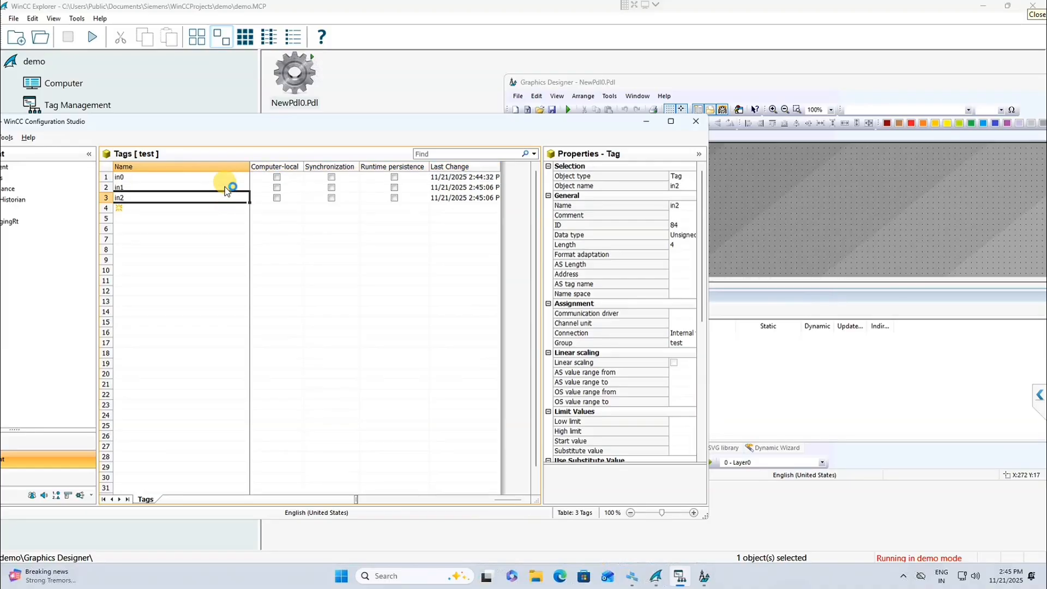
left_click(220, 179)
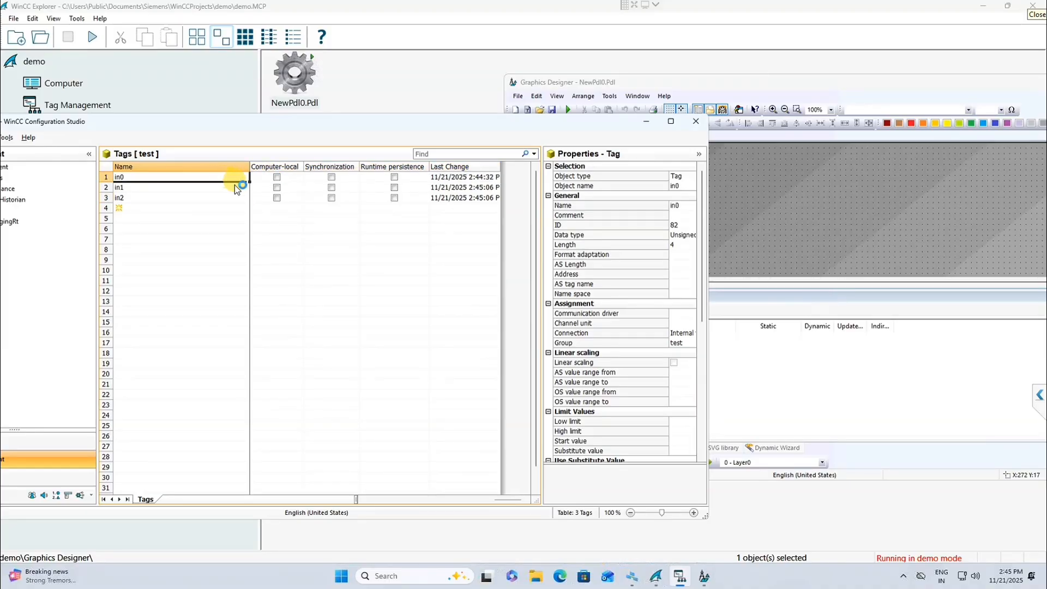
left_click(104, 176)
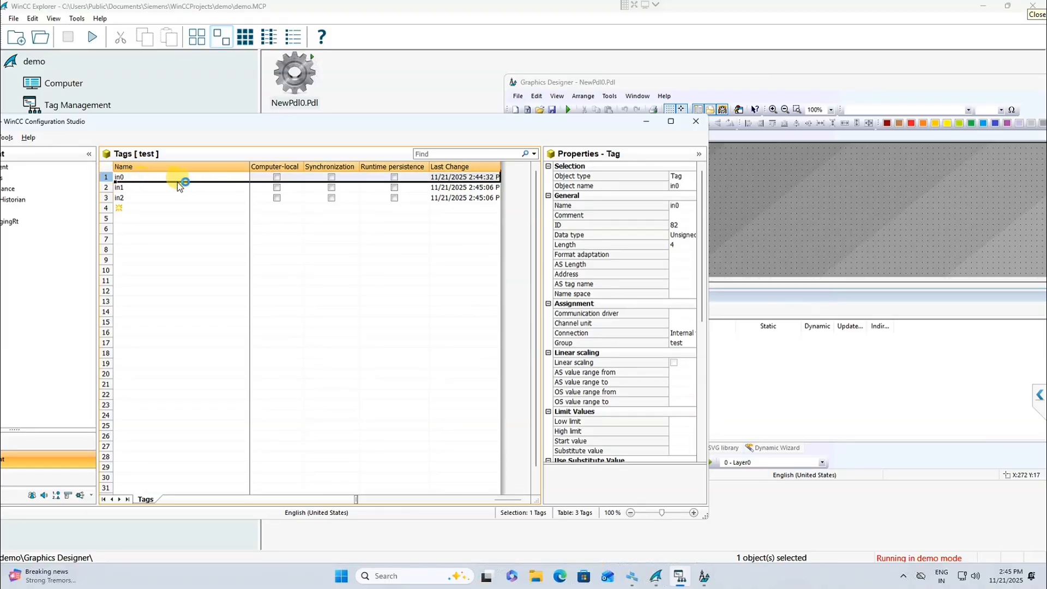
right_click(256, 186)
left_click(236, 183)
left_click(235, 185)
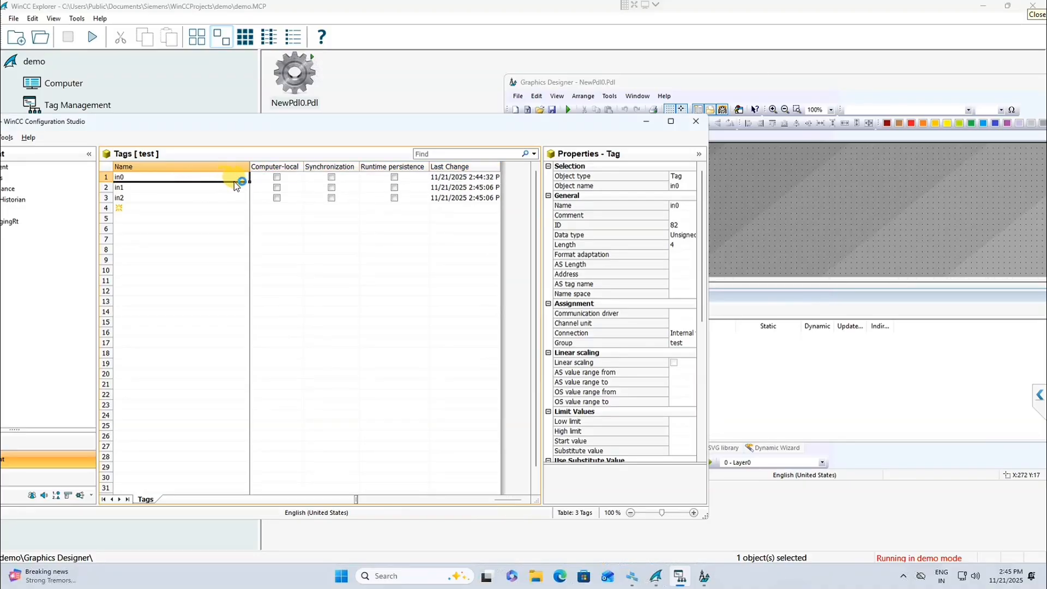
left_click_drag(266, 182, 478, 179)
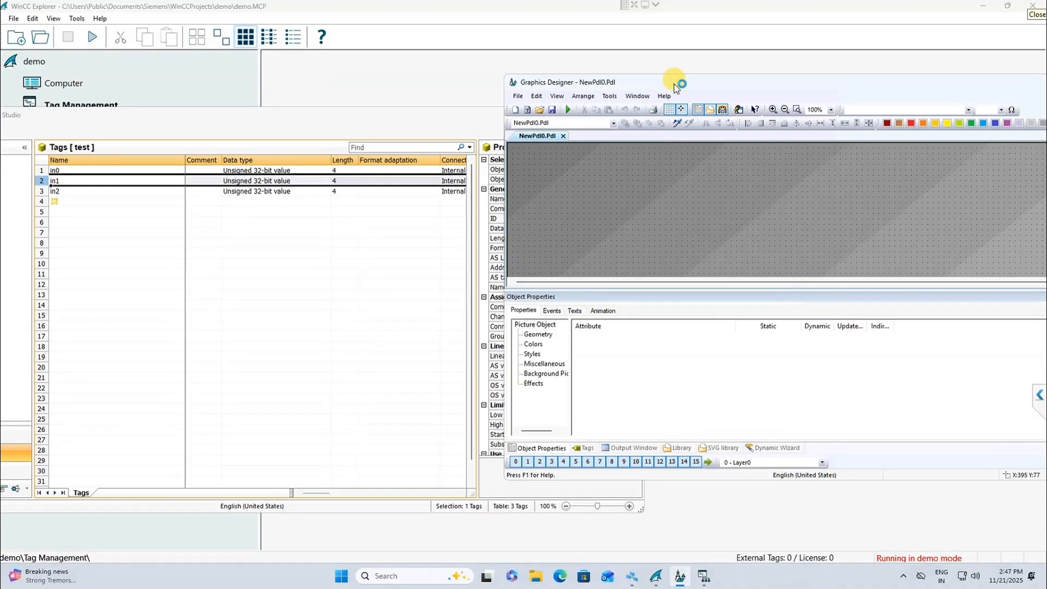
Step: Place an I/O field on the maximized picture and bind it to internal tag in0
double_click(658, 85)
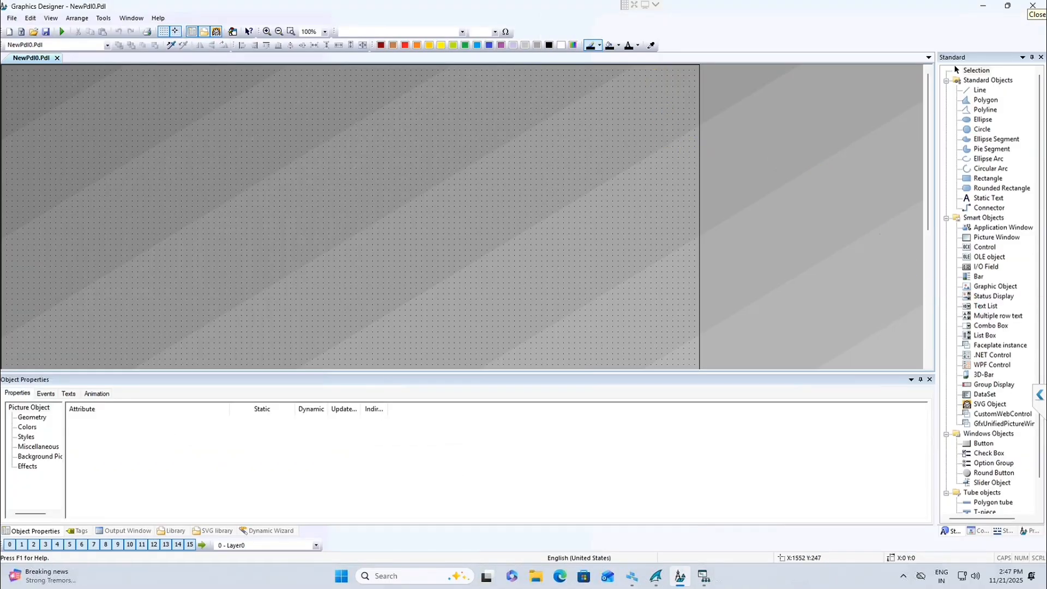
left_click(979, 267)
left_click(299, 176)
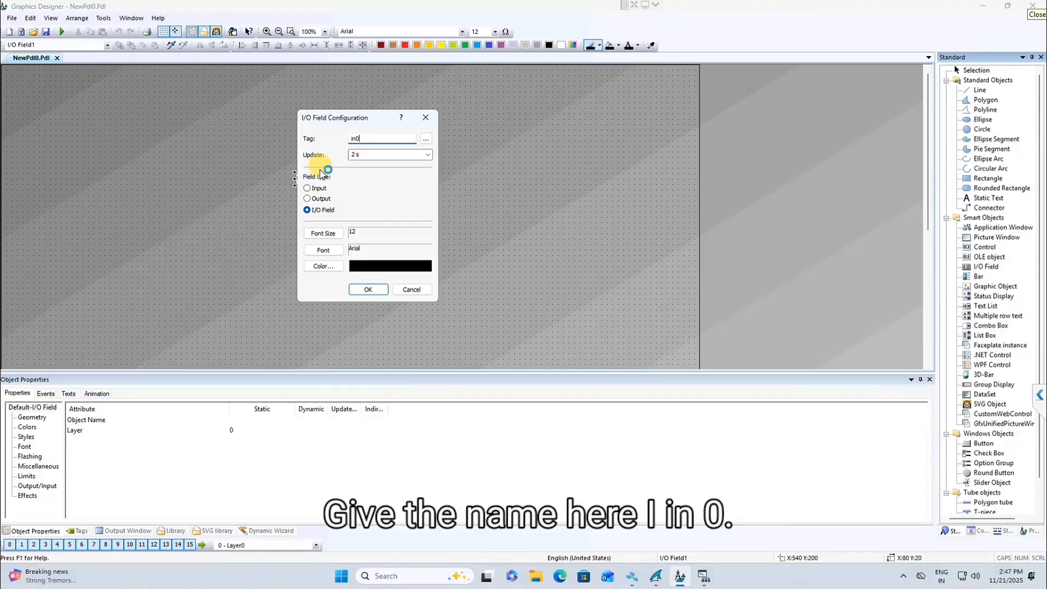
left_click(425, 139)
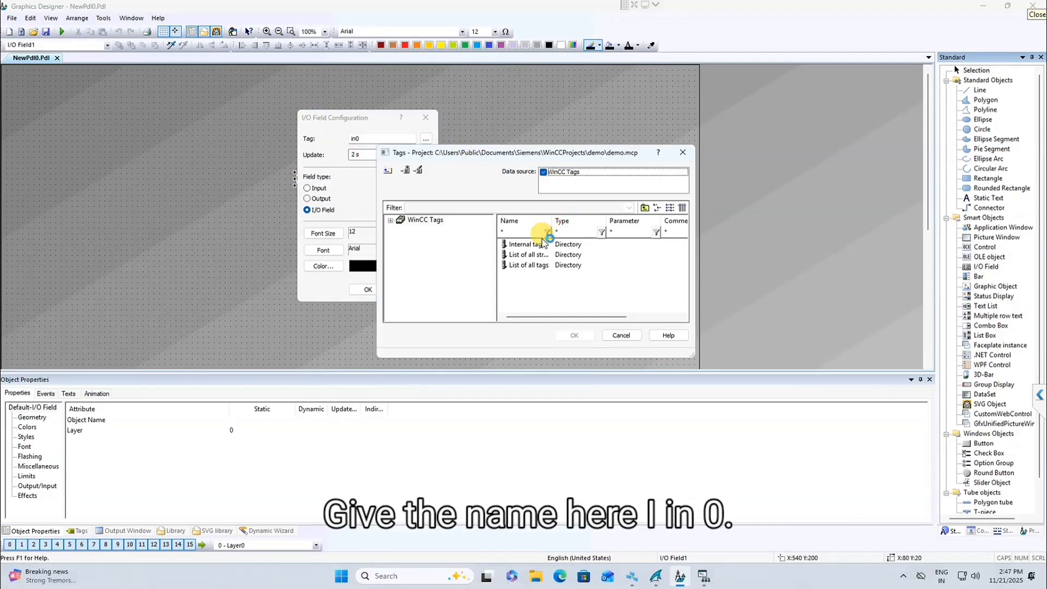
left_click(390, 225)
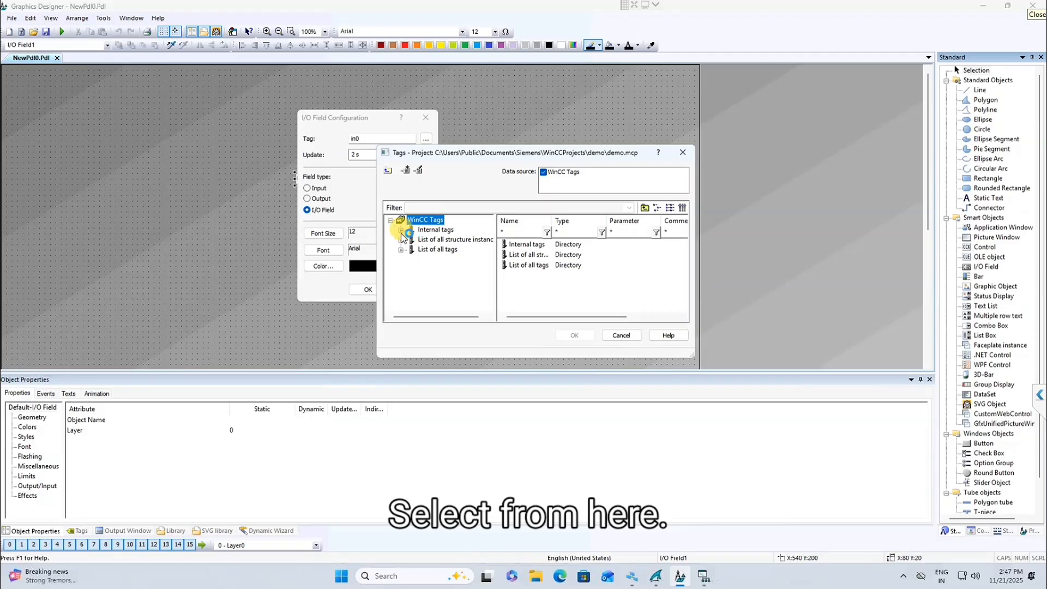
left_click(401, 231)
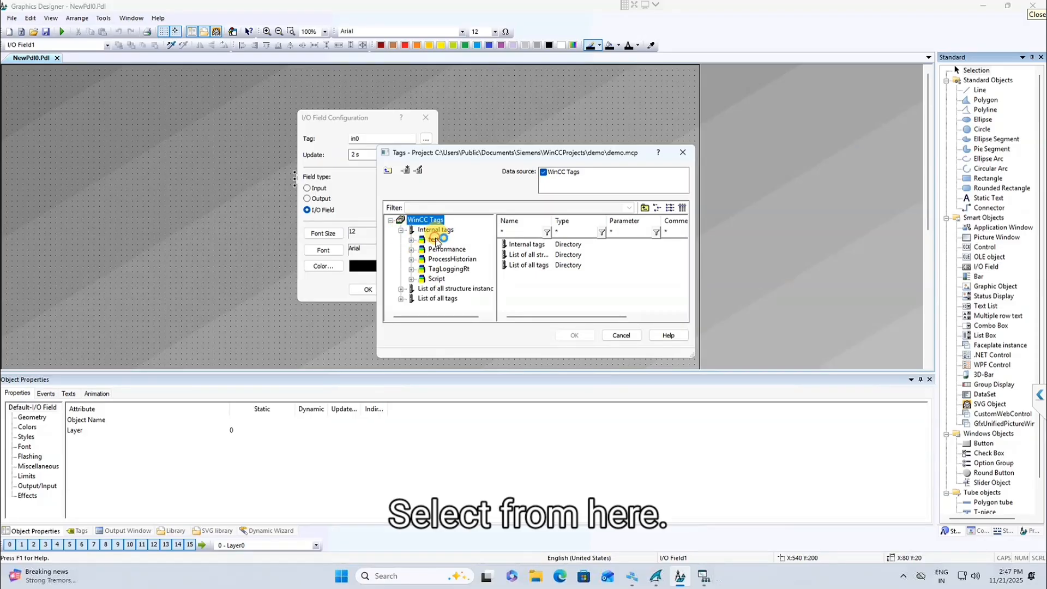
left_click(435, 240)
double_click(514, 265)
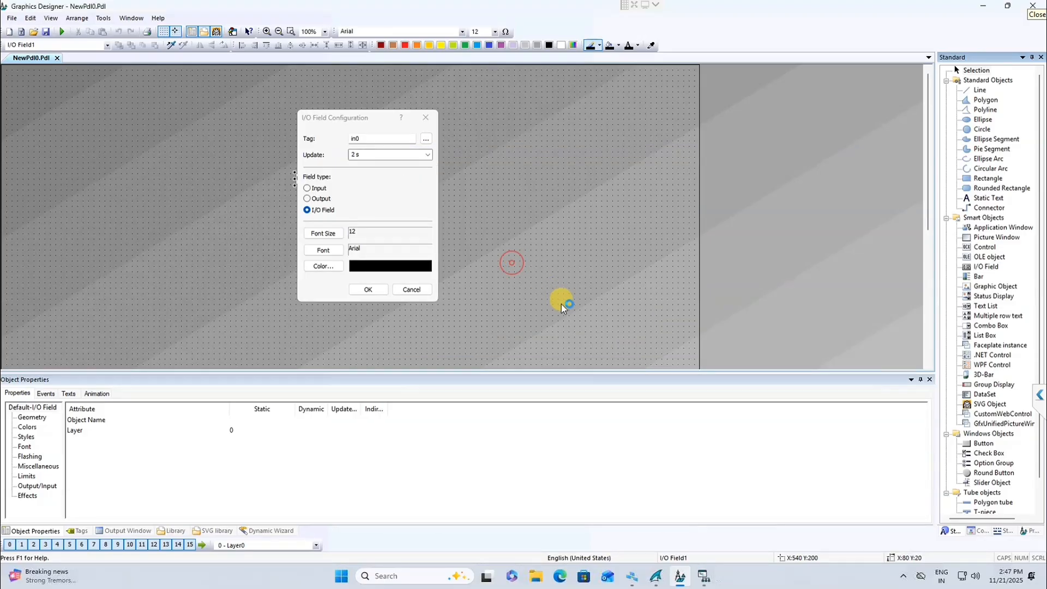
left_click(369, 289)
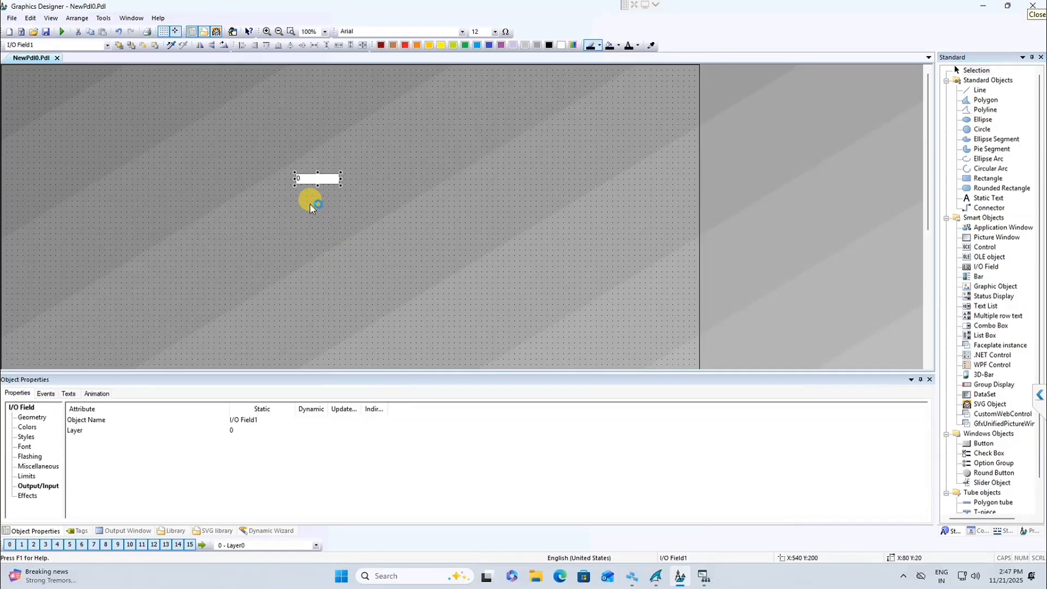
Step: Move the I/O field to the picture's top-left and paste a copy just below it
left_click(309, 178)
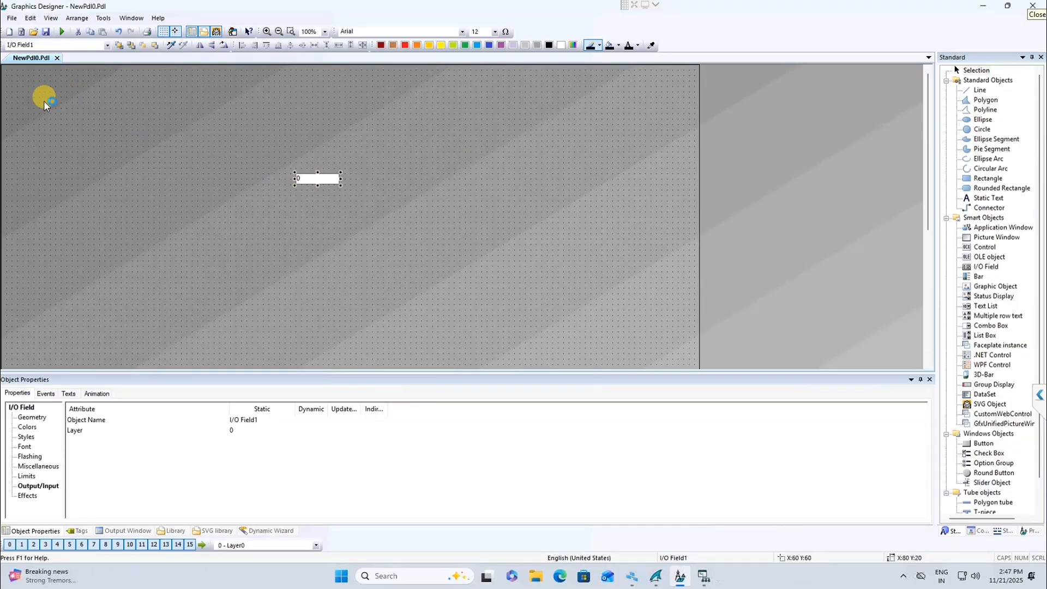
left_click_drag(43, 100, 44, 100)
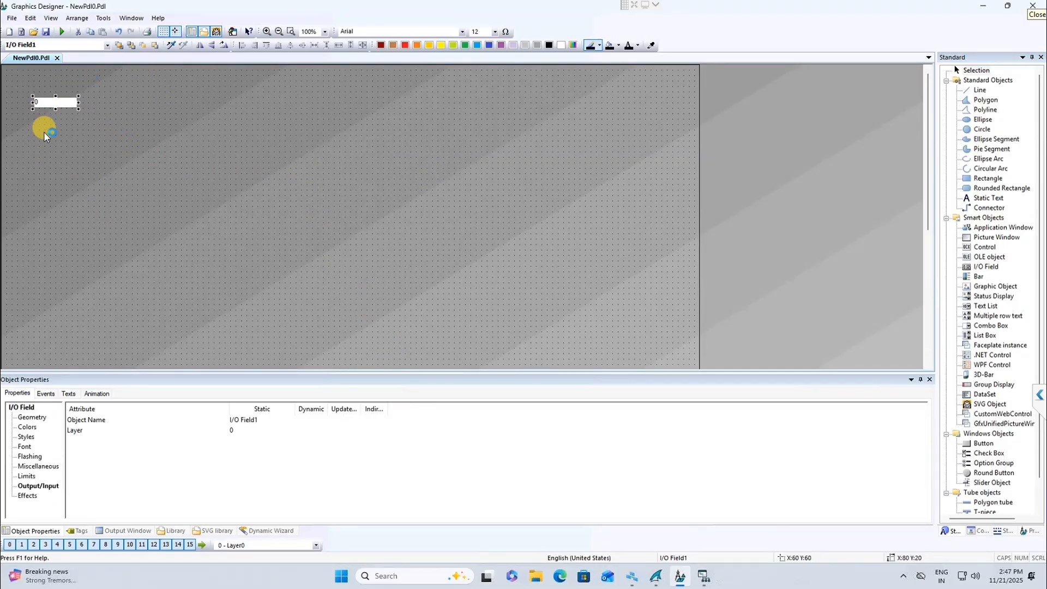
key("ctrl+c")
key("ctrl+v")
left_click(59, 116)
left_click_drag(55, 133, 51, 130)
Step: Rebind the copied I/O field to tag in1 and save the picture
left_click(52, 130)
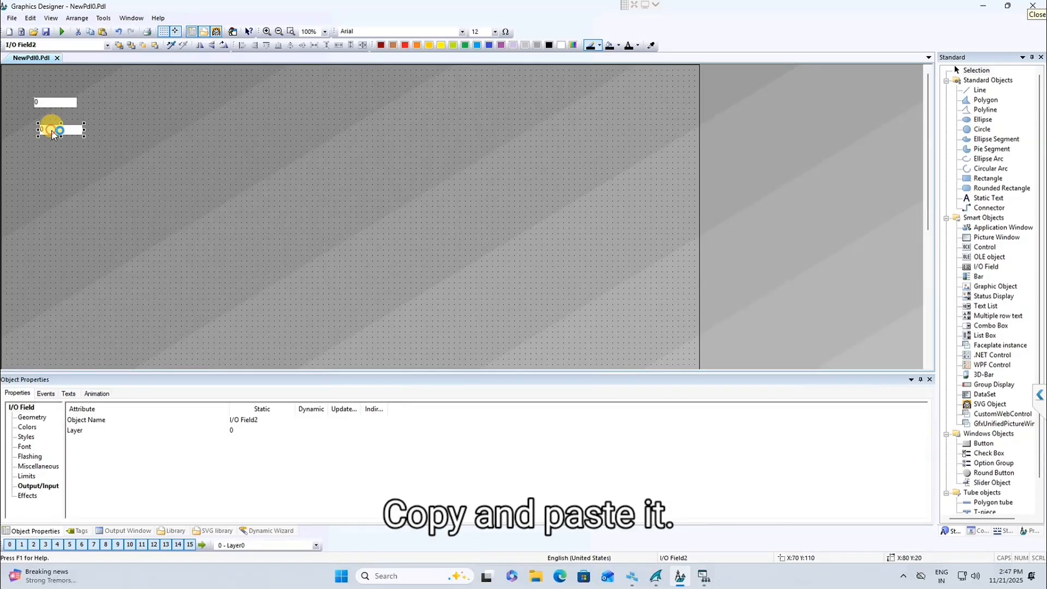
left_click(141, 140)
right_click(76, 129)
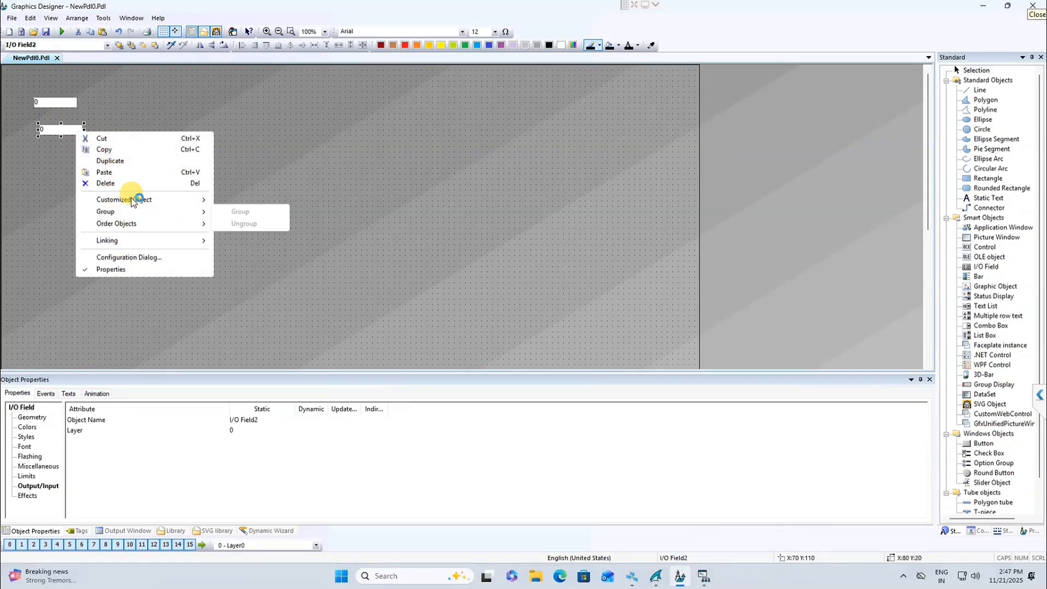
left_click(141, 258)
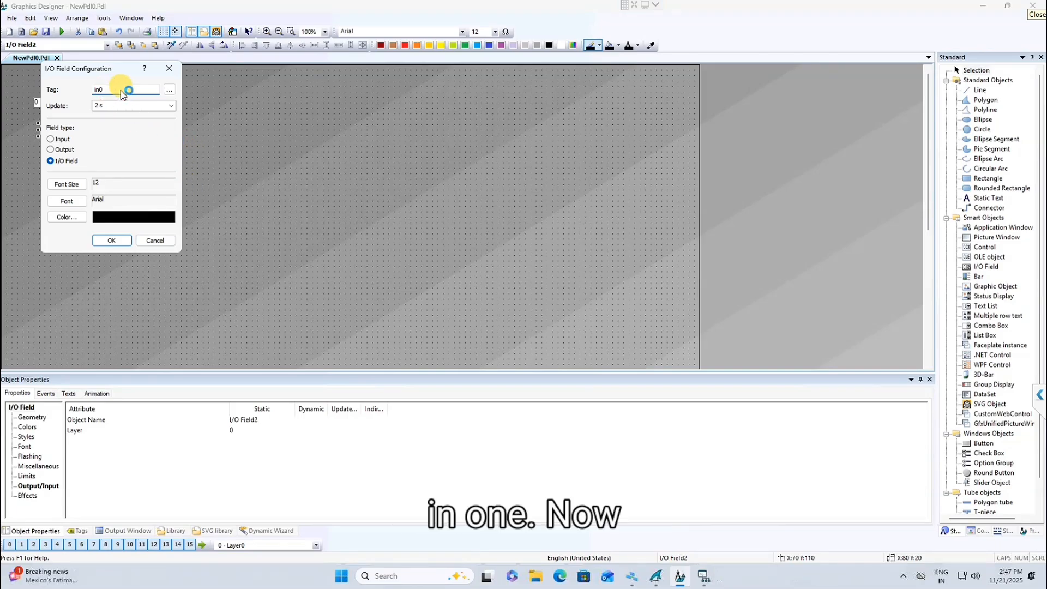
key("BackSpace")
type("1")
left_click(109, 239)
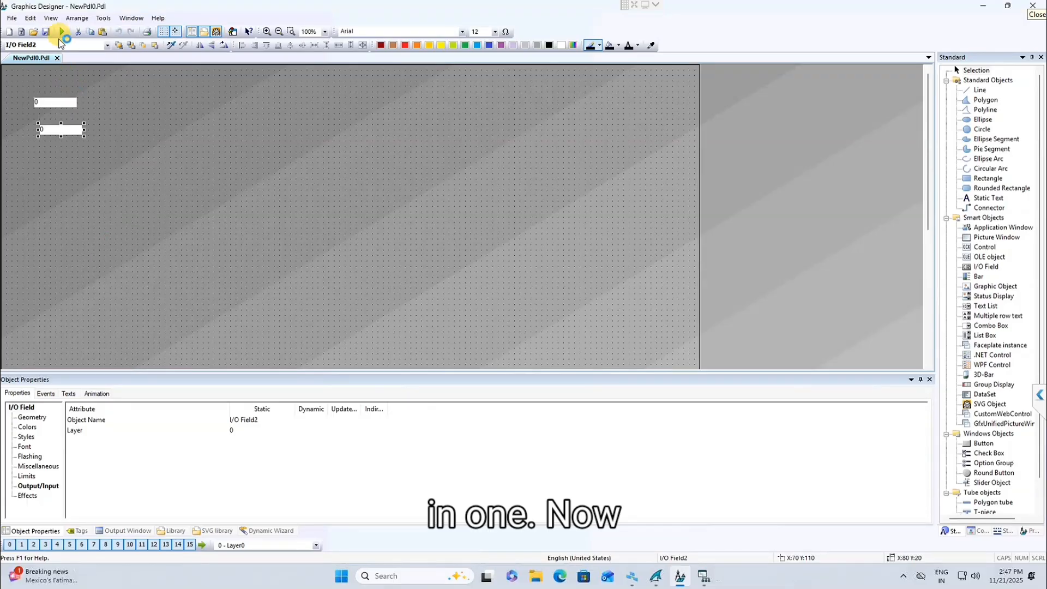
left_click(47, 31)
Step: Activate runtime in demo mode and minimize Graphics Designer to show Tag Management
left_click(62, 32)
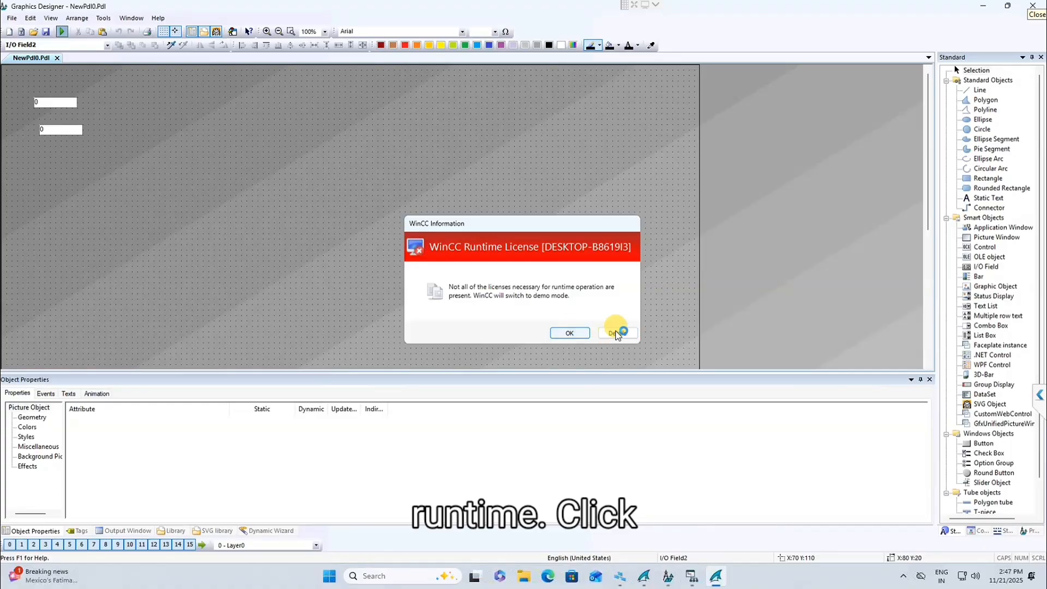
left_click(570, 333)
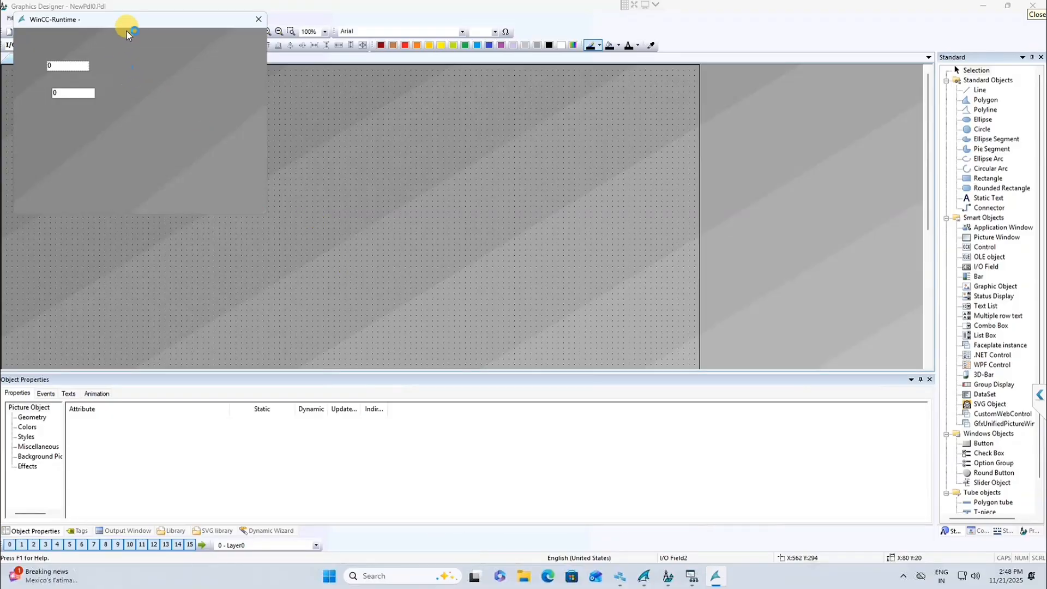
left_click_drag(126, 30, 384, 135)
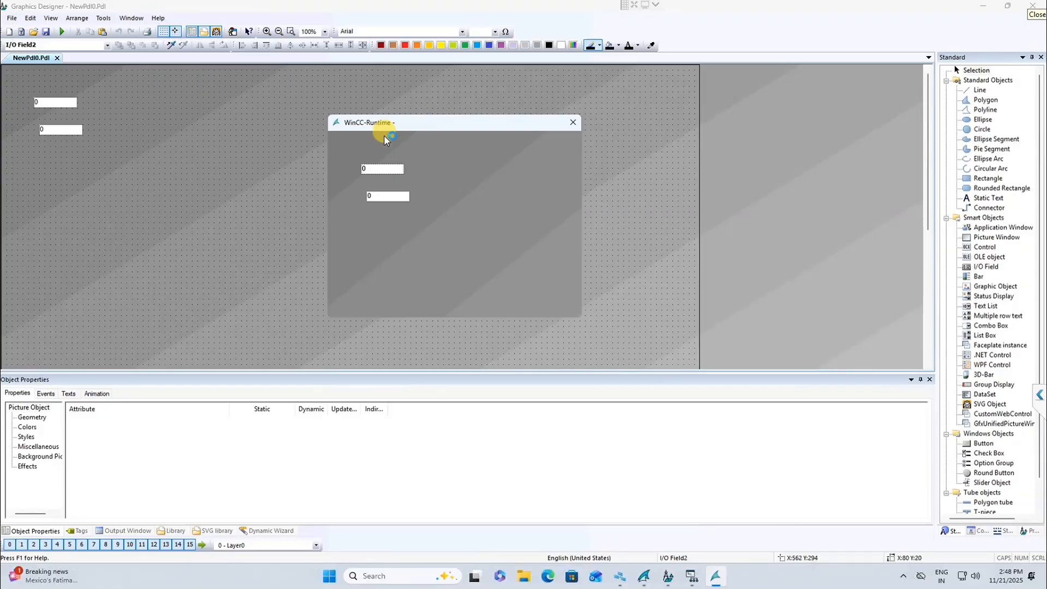
left_click(983, 11)
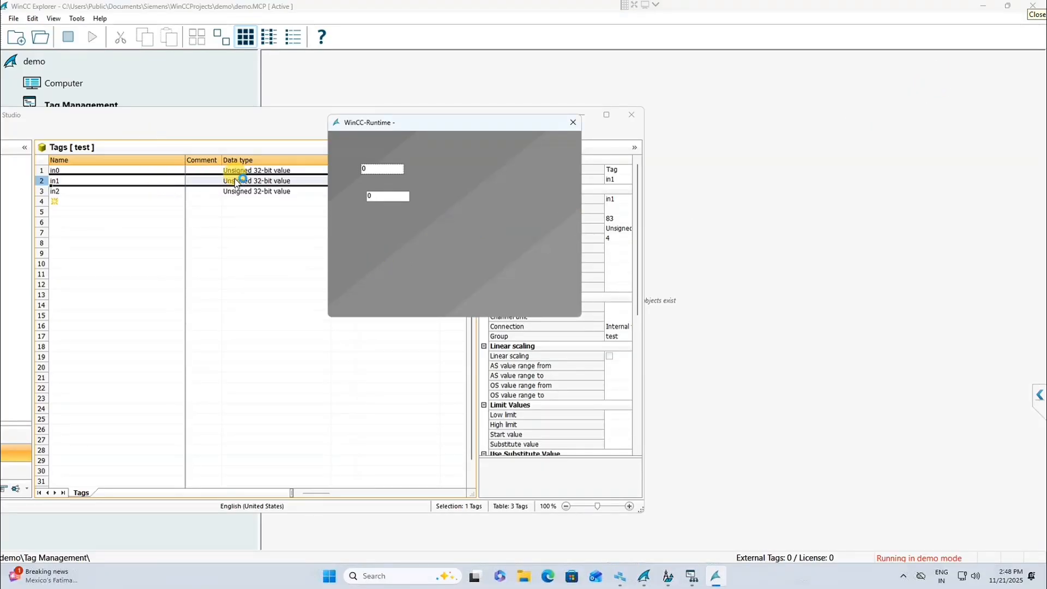
Step: Unhide the Value column in the Tag Management table
right_click(202, 157)
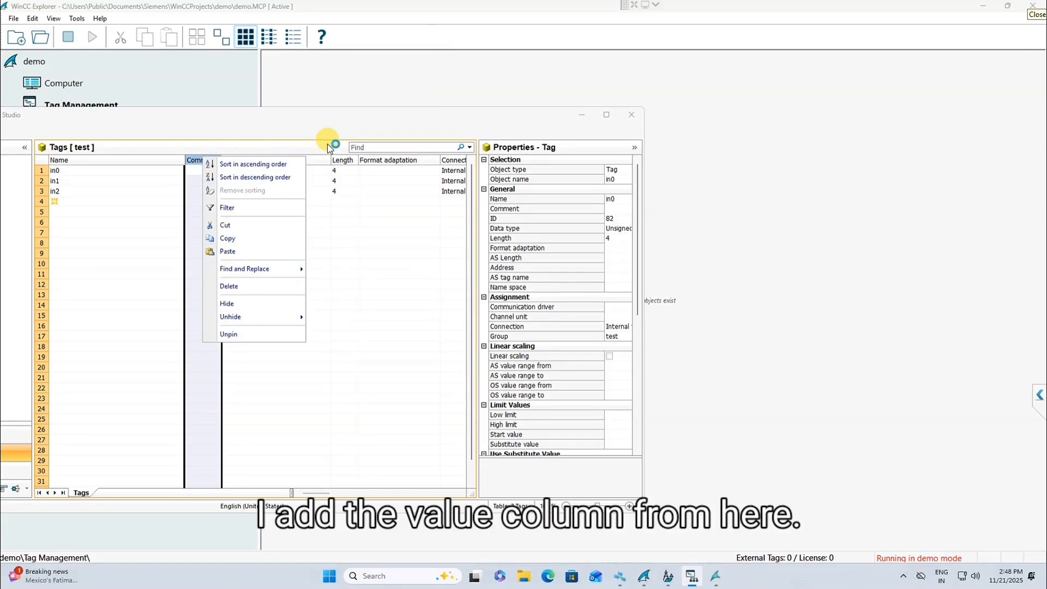
mouse_move(271, 315)
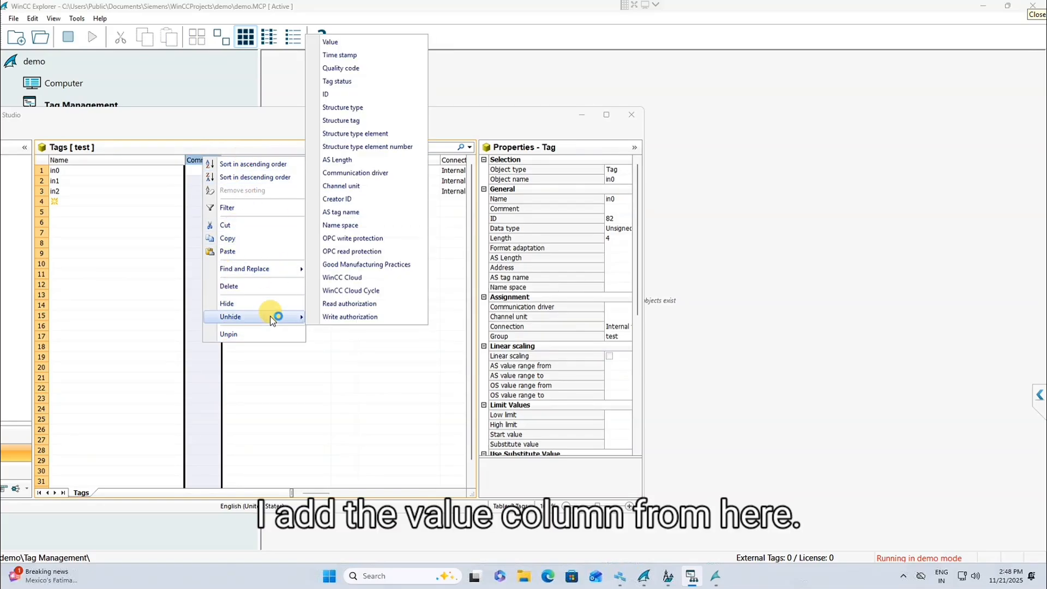
left_click(352, 45)
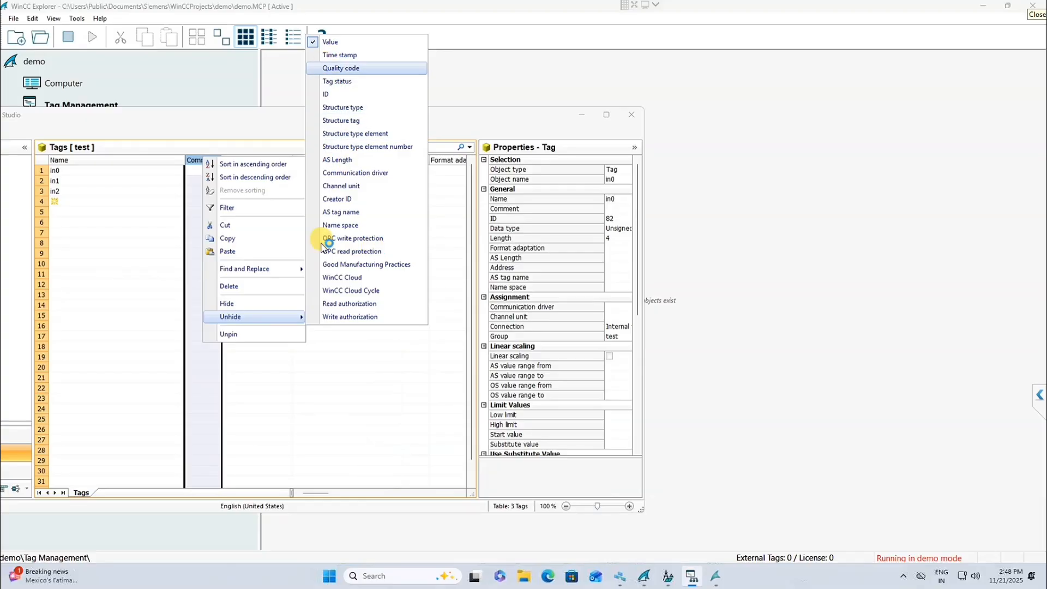
left_click(320, 439)
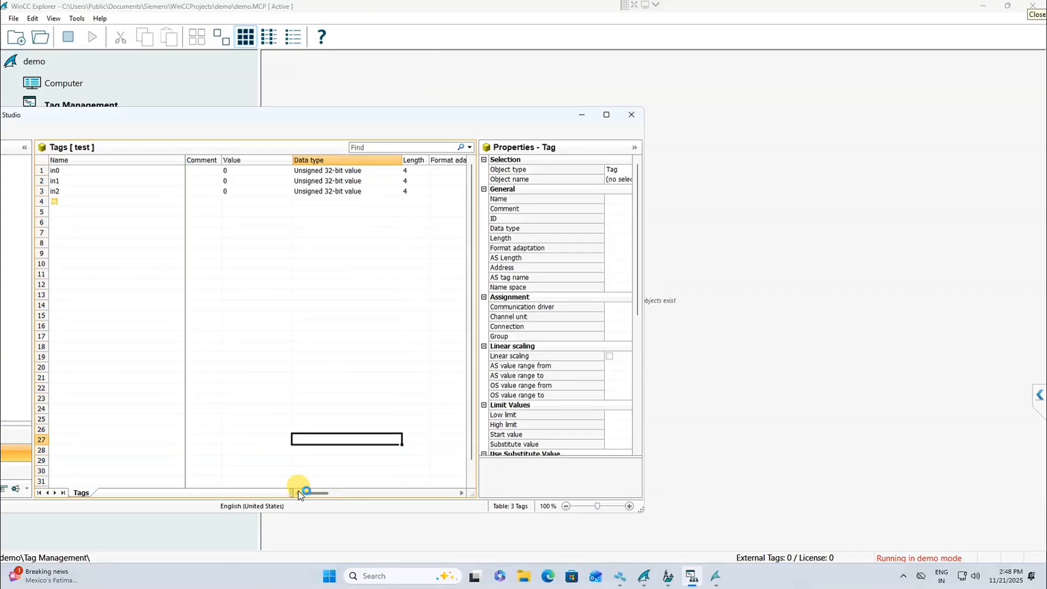
left_click(250, 171)
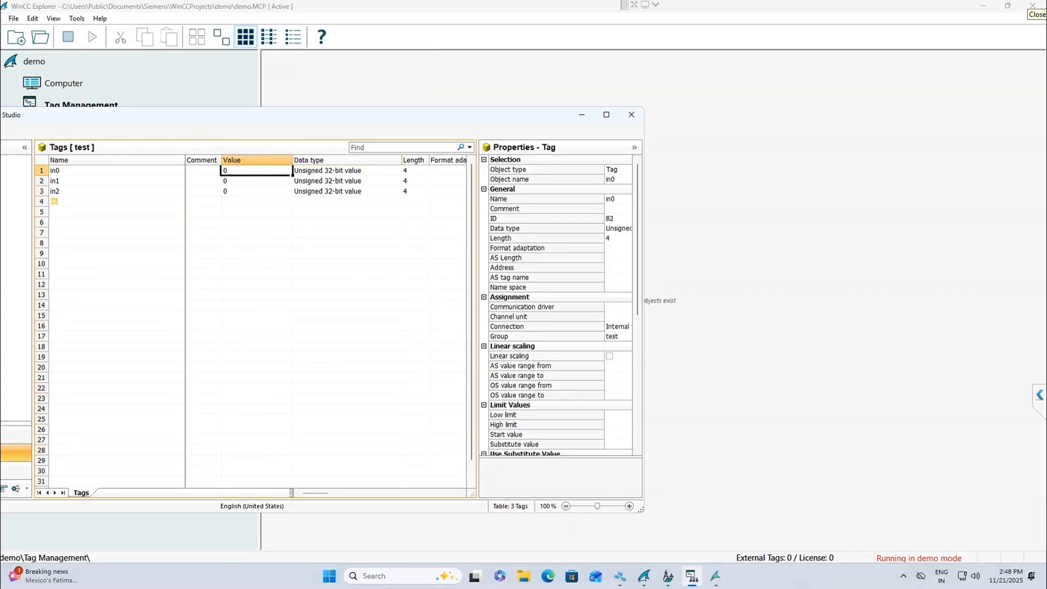
Step: Enter 12 and 34 into the two runtime I/O fields
left_click(706, 581)
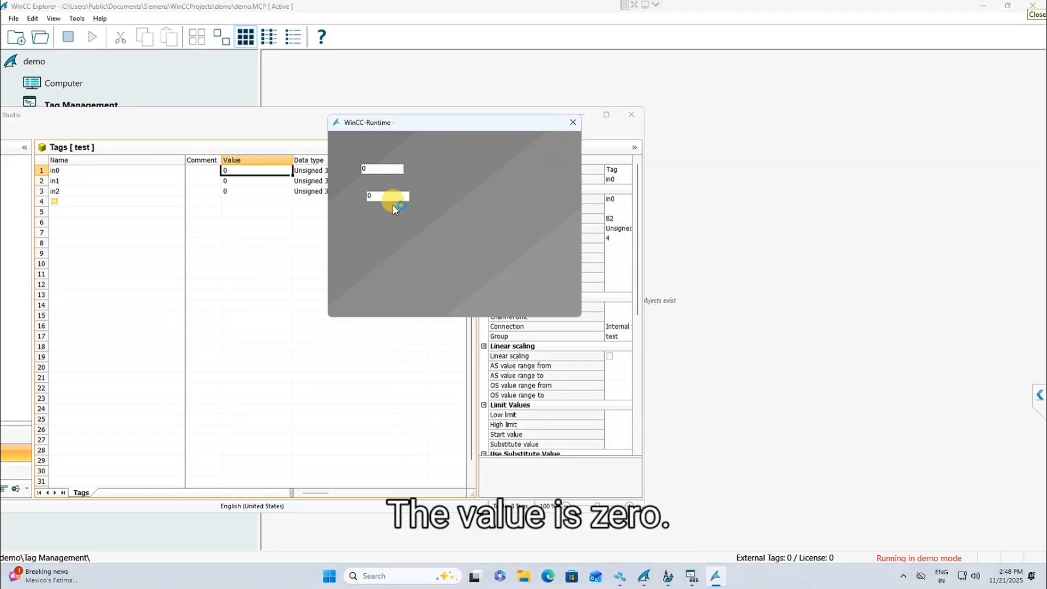
left_click(386, 166)
left_click(374, 169)
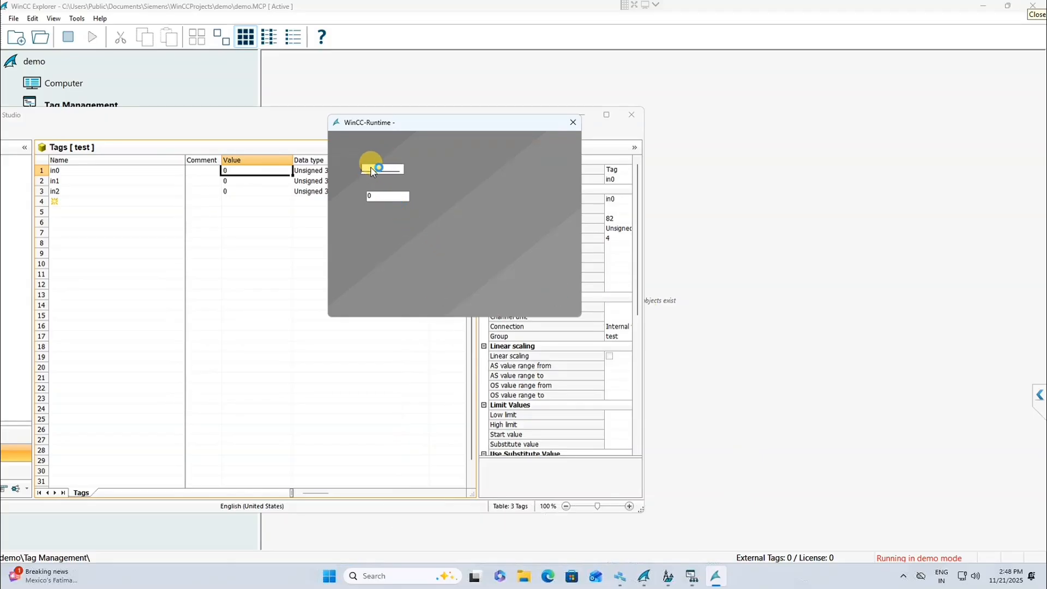
left_click(386, 196)
type("3")
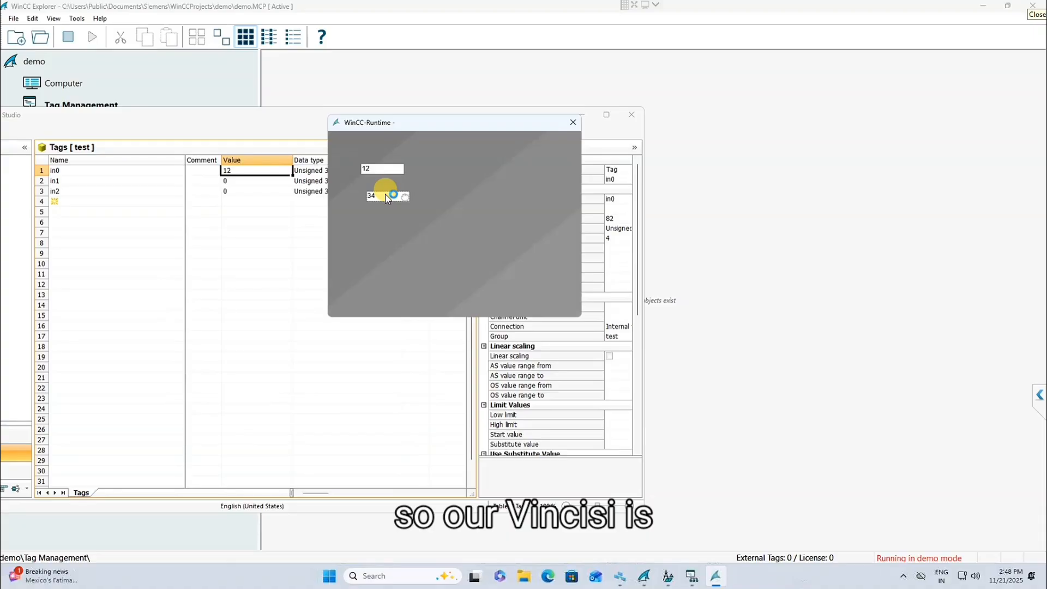
type("4")
key("Return")
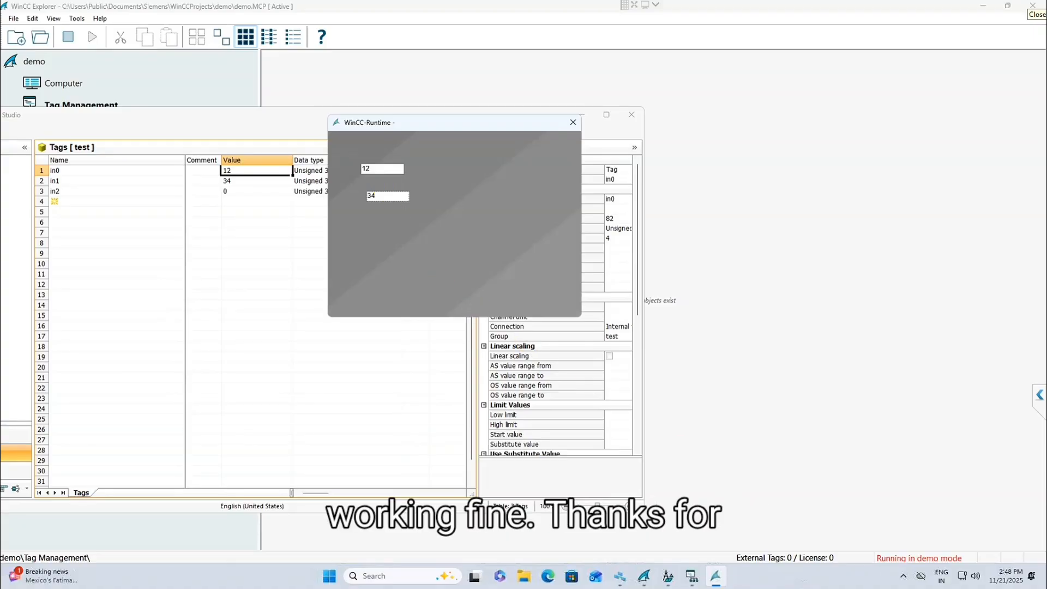